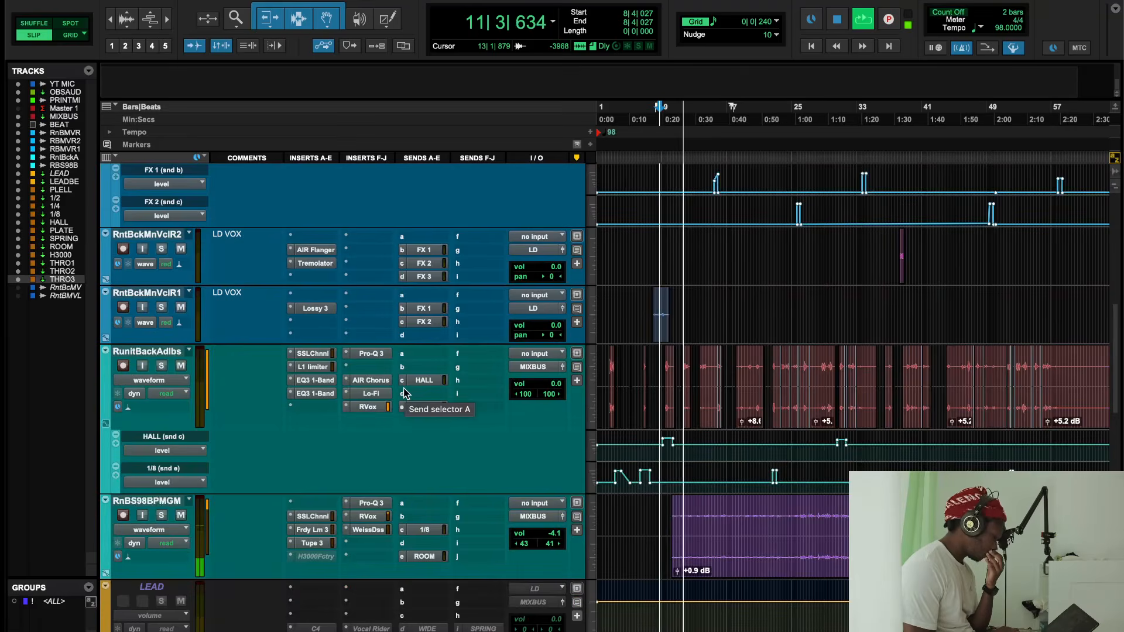
scroll(405, 393, "up", 8)
scroll(405, 393, "down", 10)
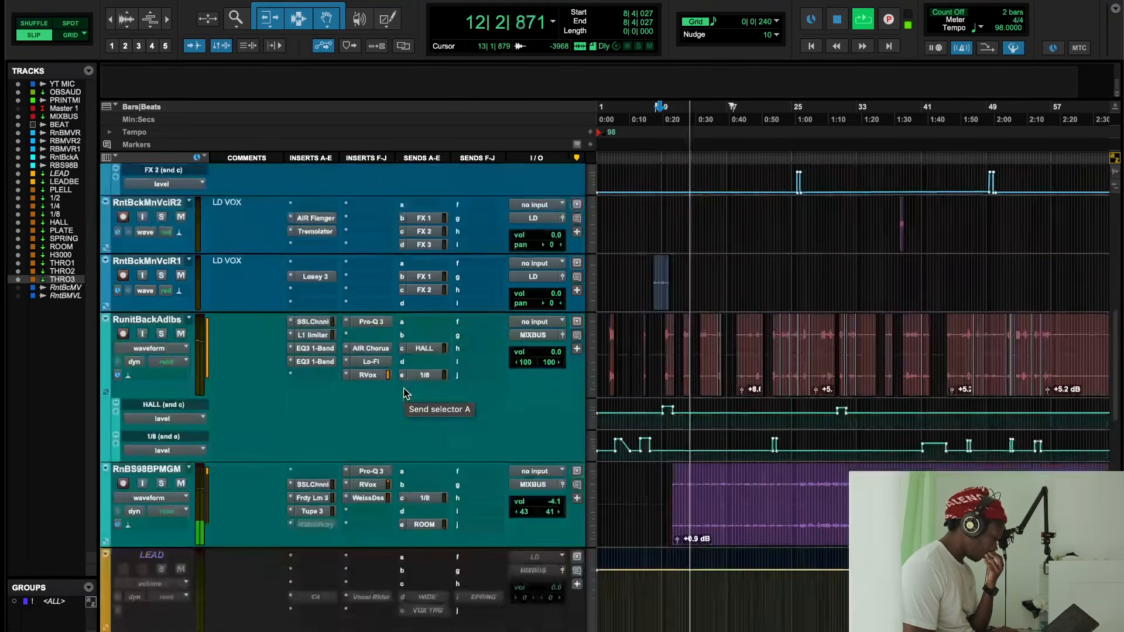
scroll(405, 393, "up", 5)
scroll(404, 393, "down", 2)
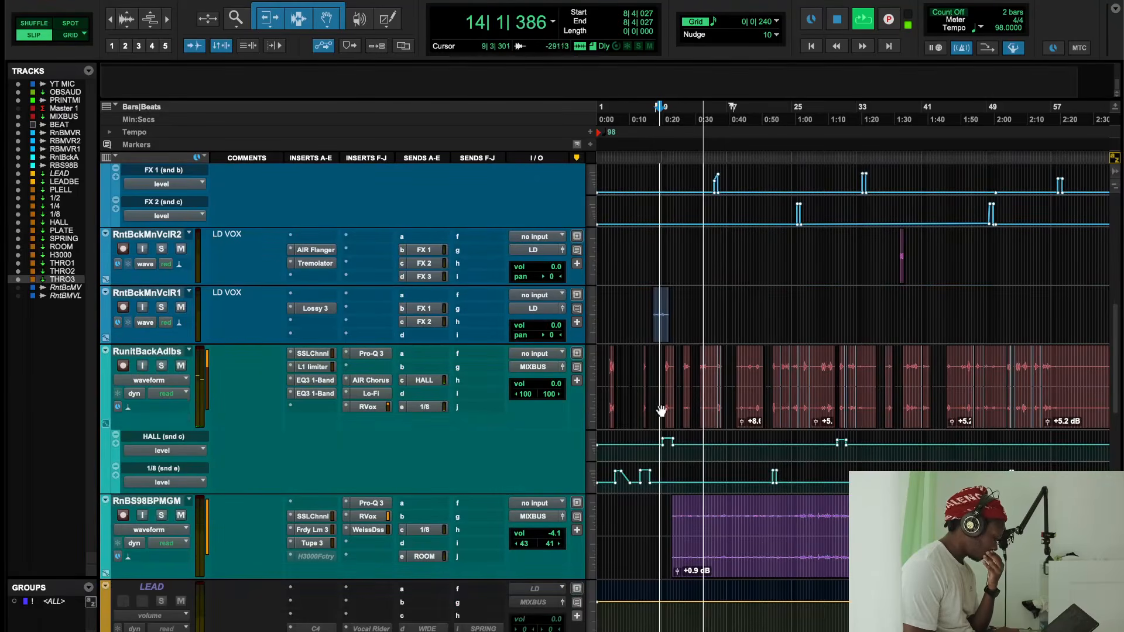
scroll(656, 410, "up", 5)
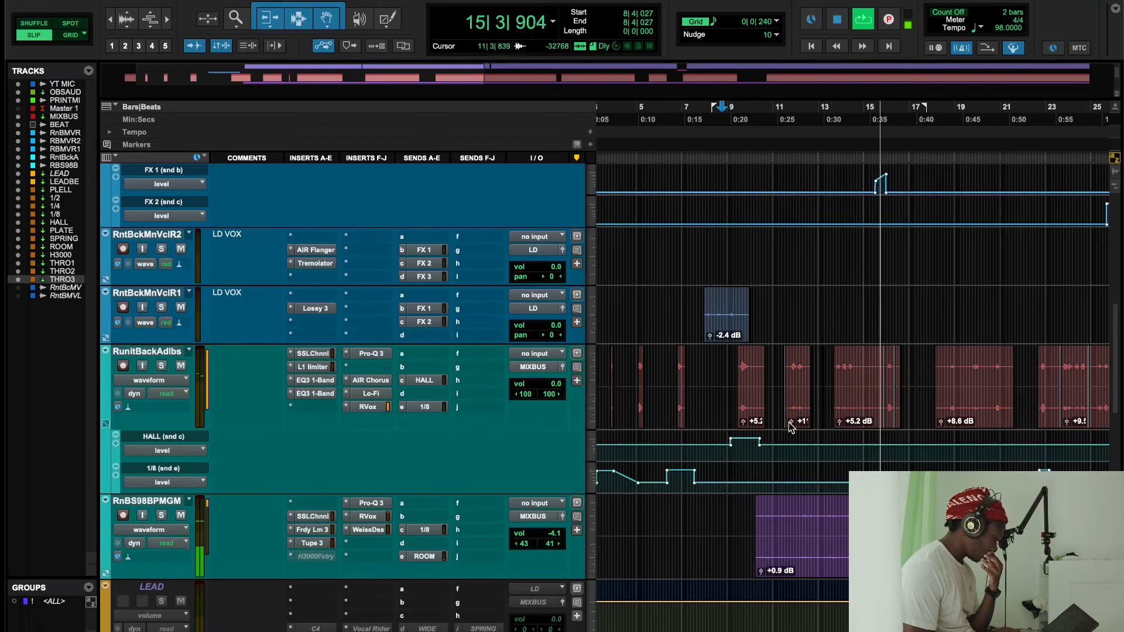
- Switch editing to Grid mode, set the grid value to a 1/2 note, and stop playback
left_click(70, 36)
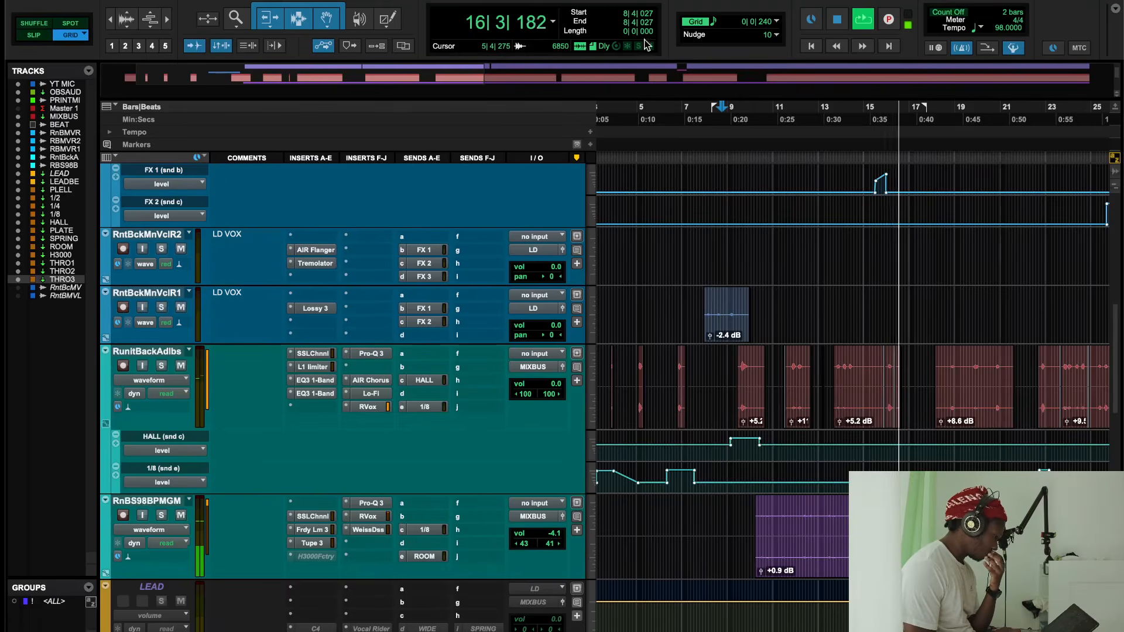
left_click(714, 22)
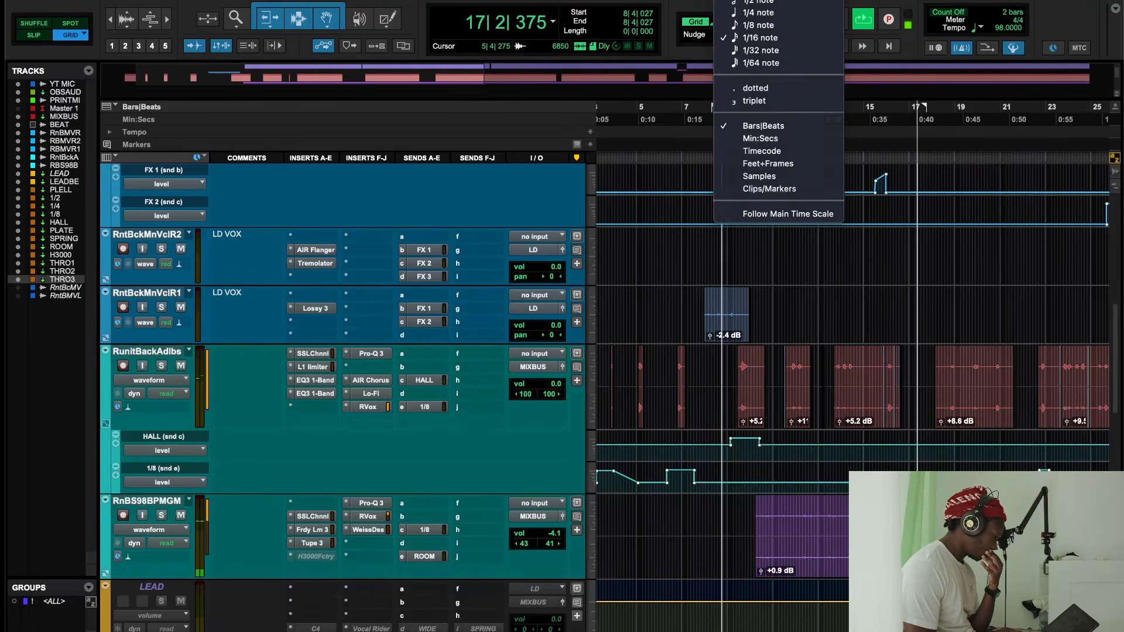
left_click(755, 7)
left_click(727, 26)
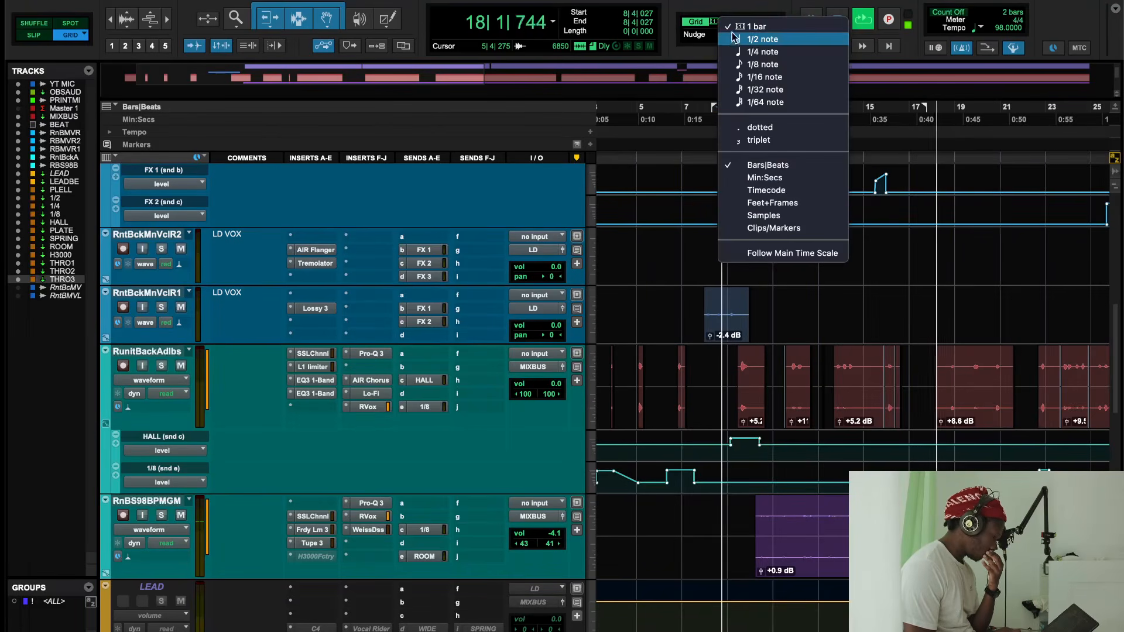
left_click(726, 26)
left_click(715, 23)
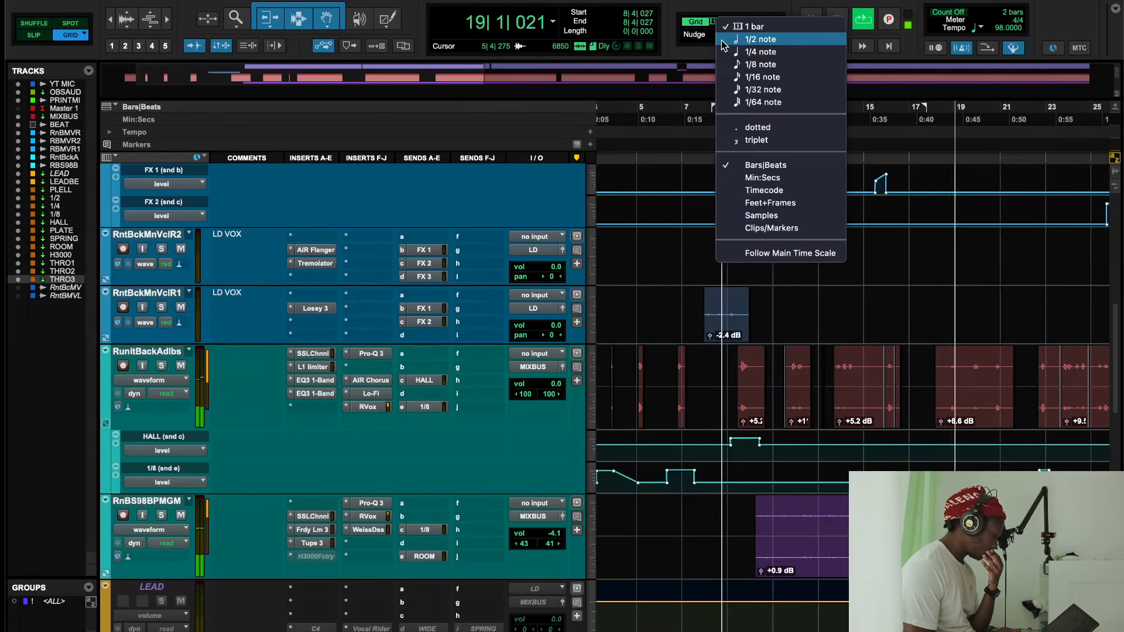
left_click(722, 40)
key("space")
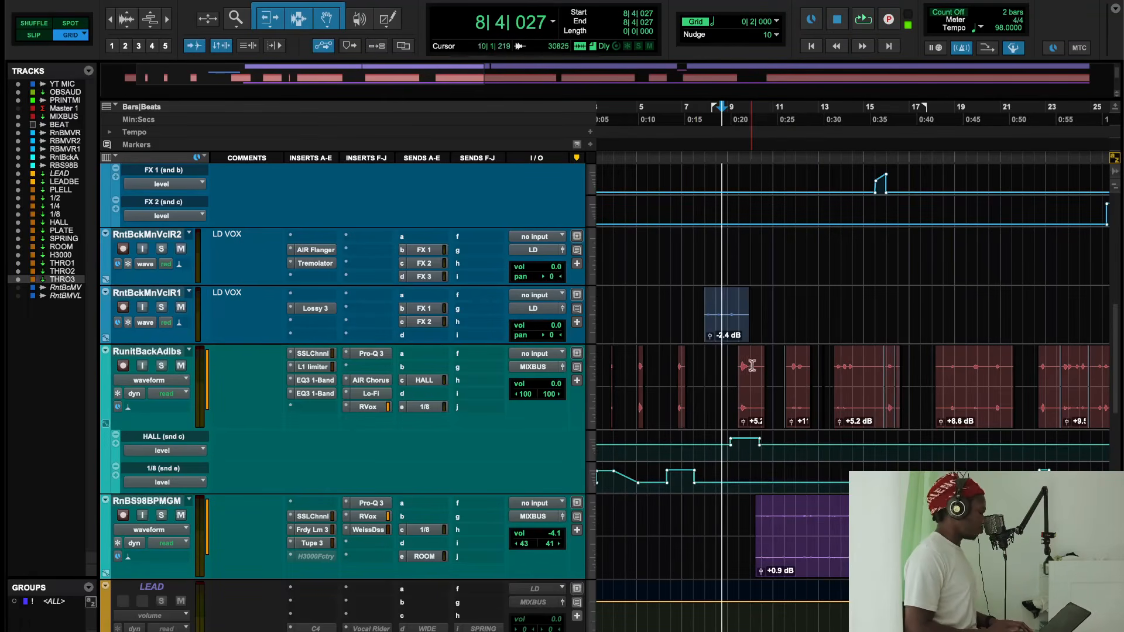
- Hide the Sends F-J and Sends A-E columns in the track view
scroll(748, 358, "up", 10)
scroll(748, 357, "down", 10)
key("r")
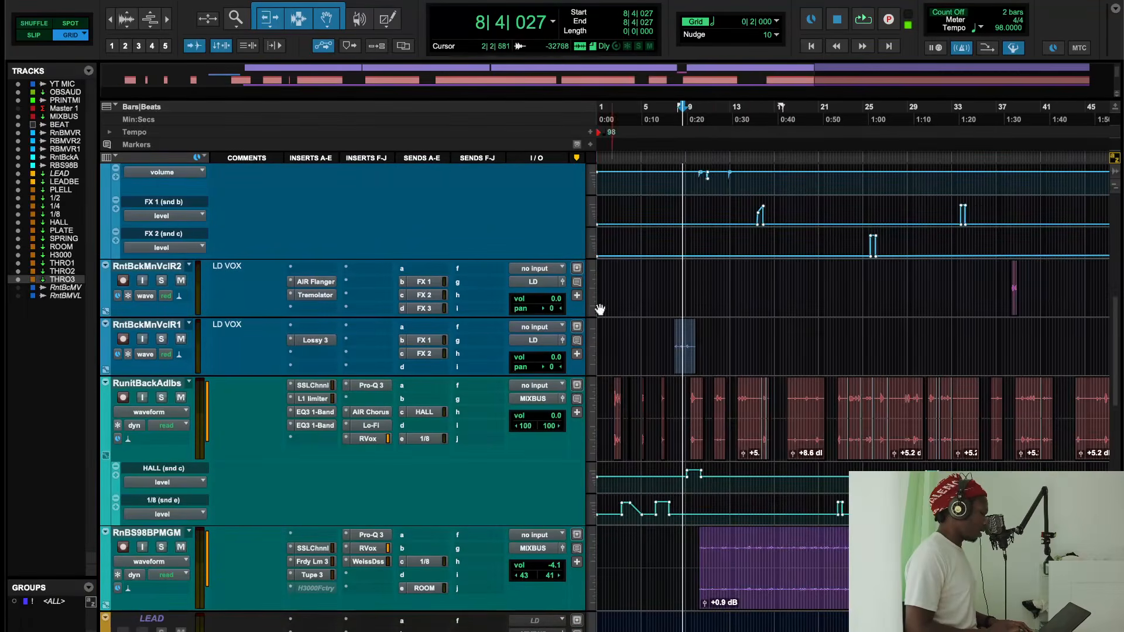
left_click(109, 157)
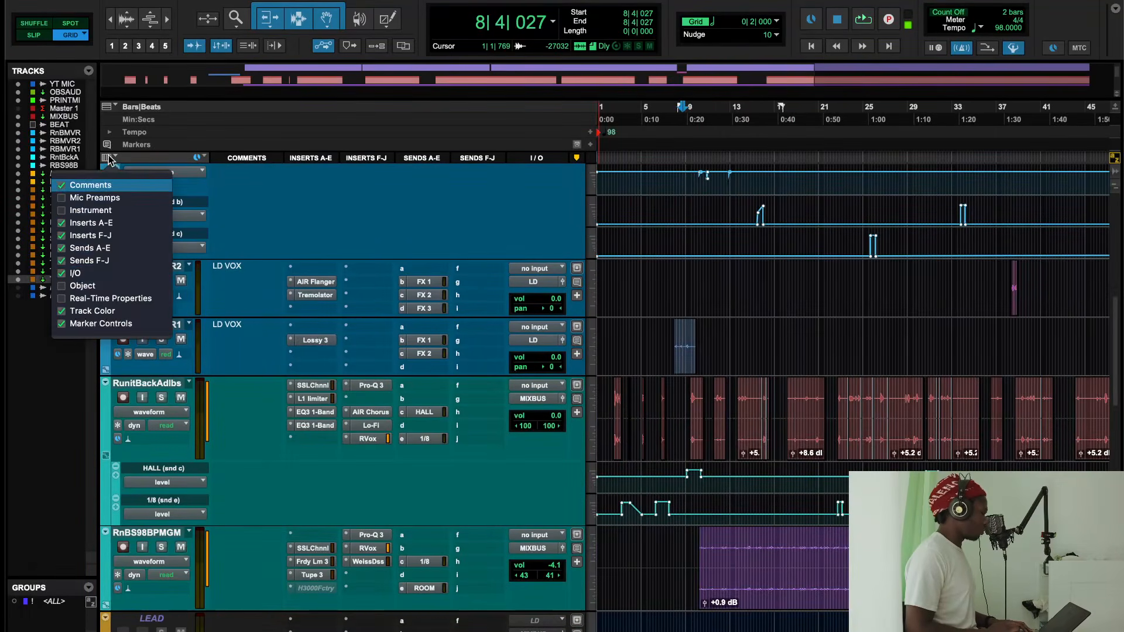
left_click(109, 261)
left_click(109, 249)
key("Escape")
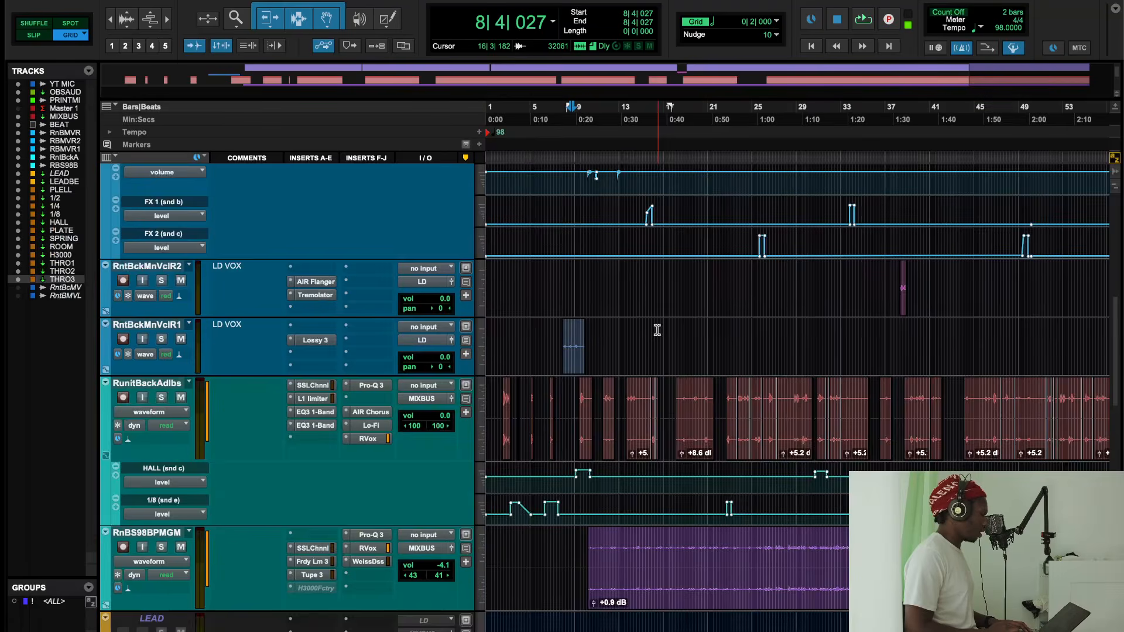
- Play the intro from bar 2 to audition the RunitBackAdlbs clips with their 1/8 send automation, then stop playback
scroll(658, 333, "down", 2)
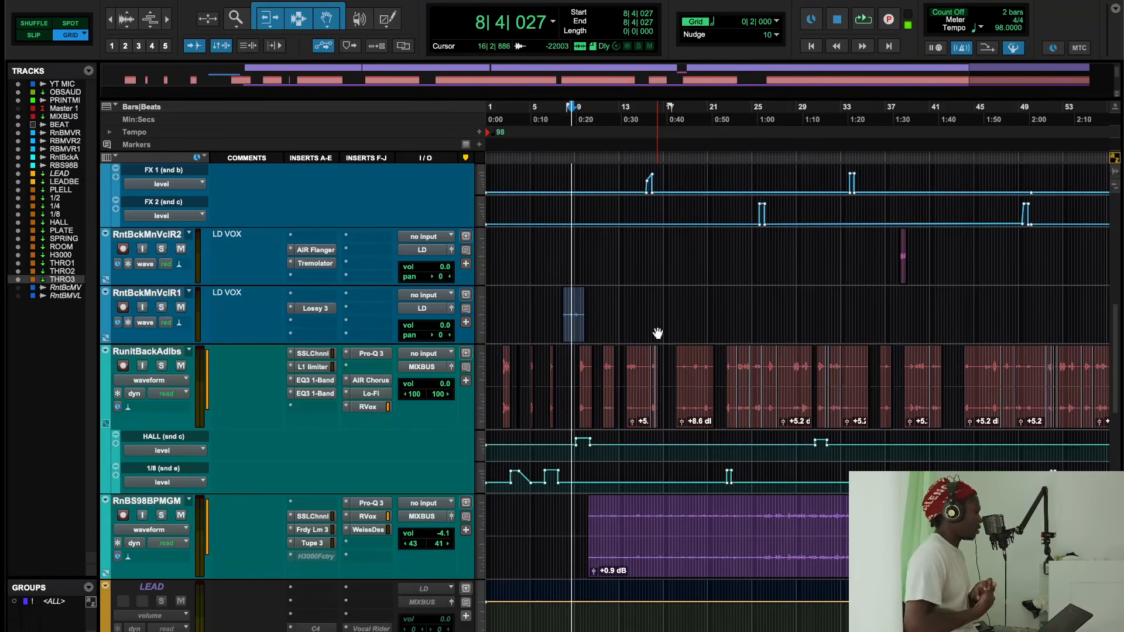
scroll(568, 352, "up", 3)
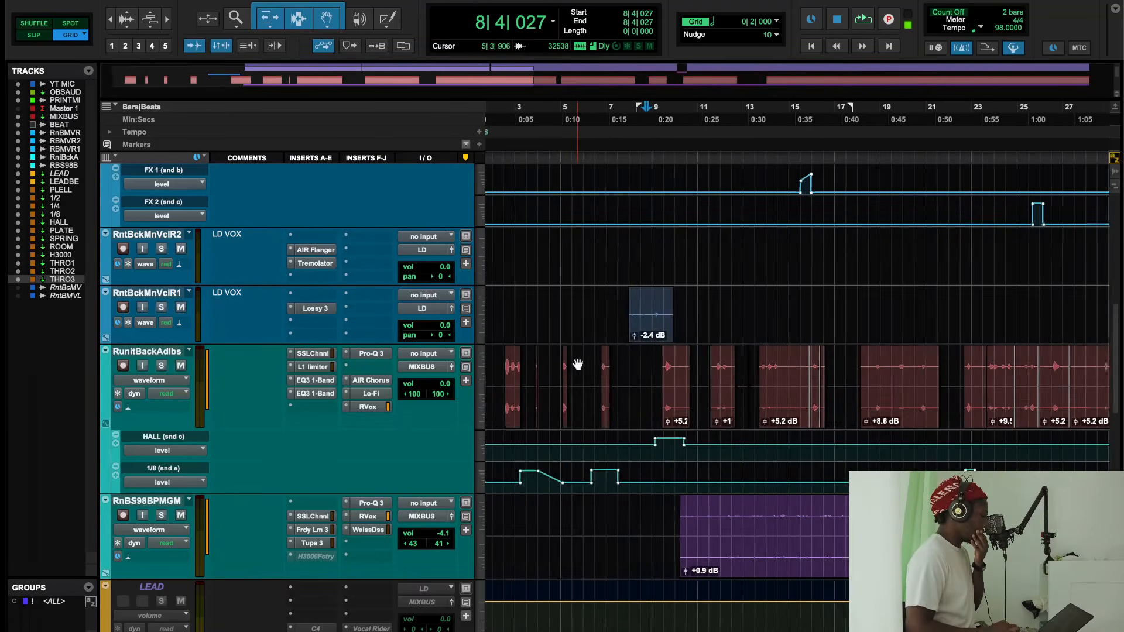
scroll(578, 364, "up", 1)
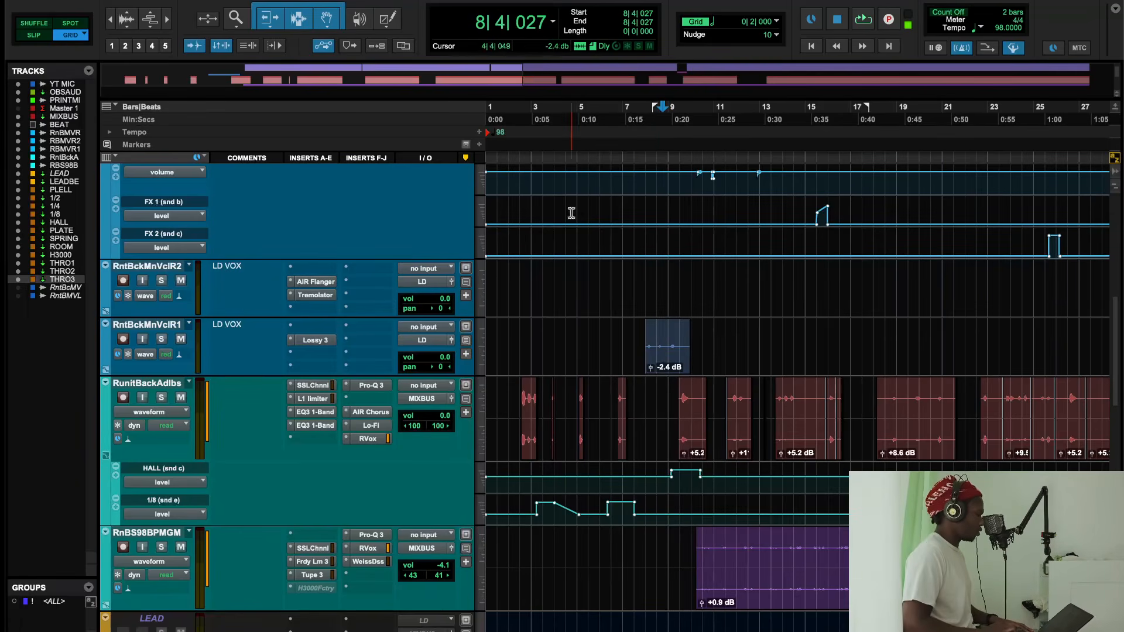
left_click(510, 156)
key("space")
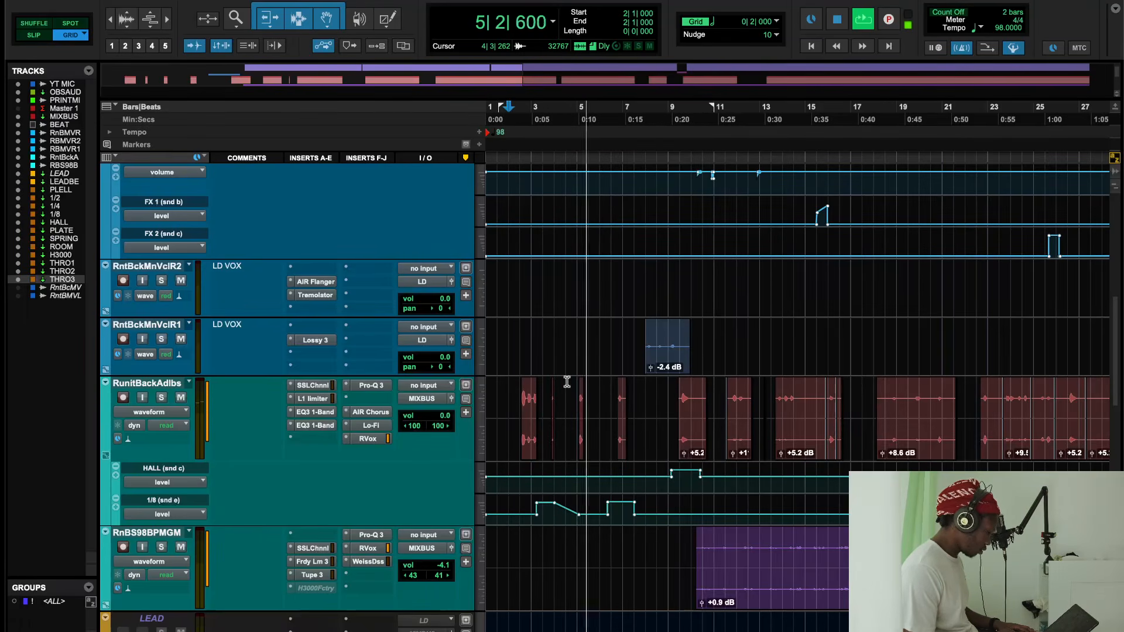
scroll(639, 435, "up", 4)
scroll(639, 435, "down", 5)
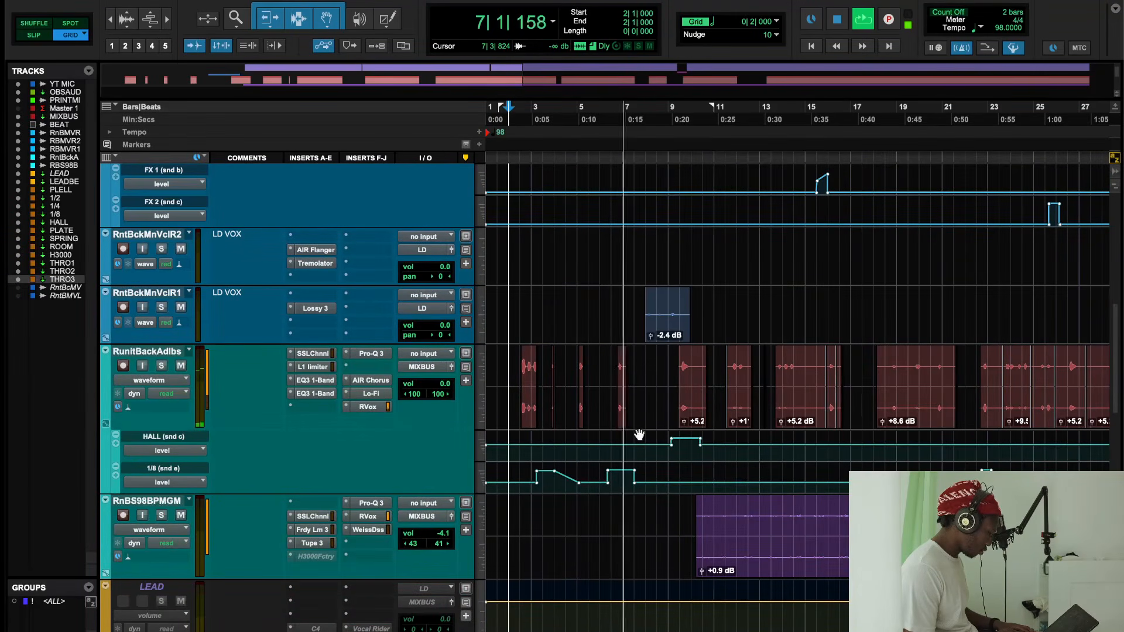
key("space")
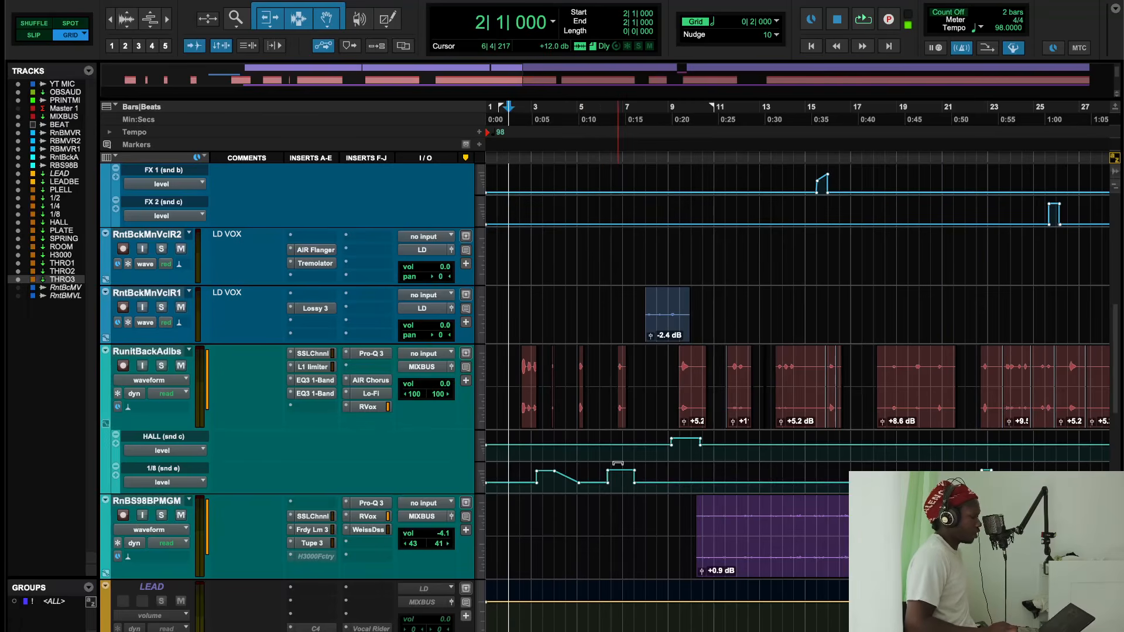
scroll(560, 484, "down", 3)
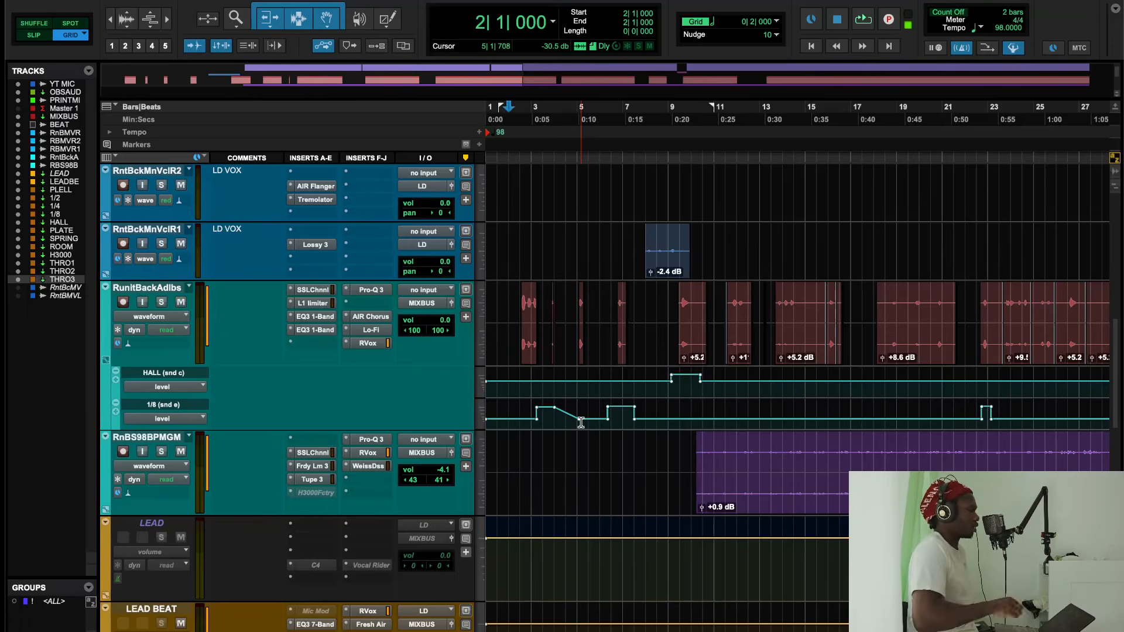
scroll(636, 287, "up", 3)
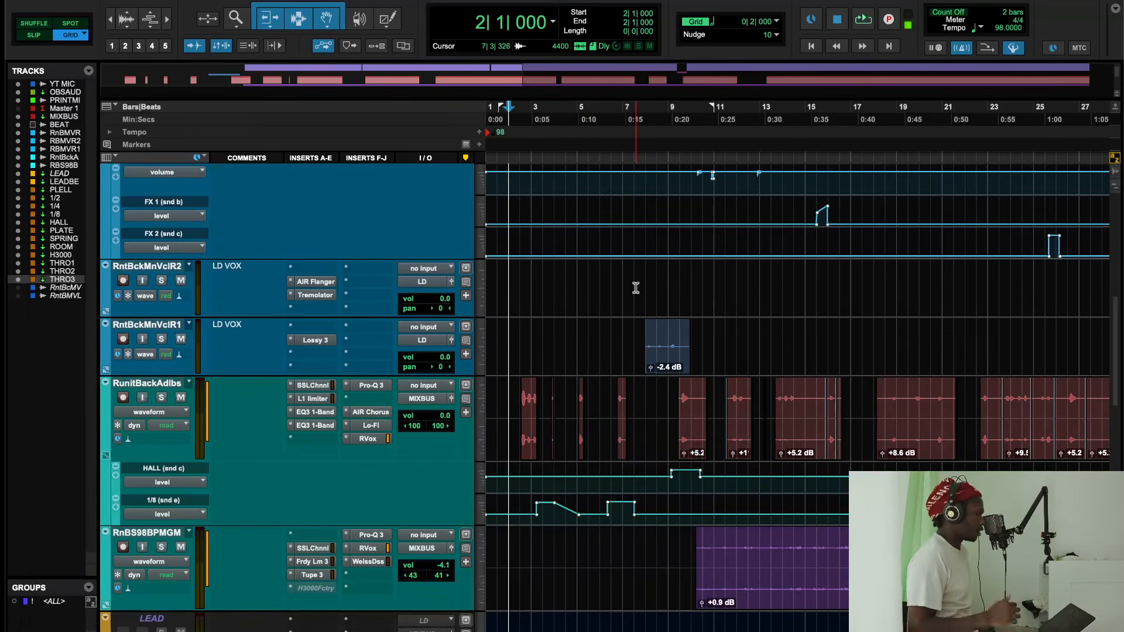
scroll(636, 287, "up", 4)
scroll(636, 287, "down", 9)
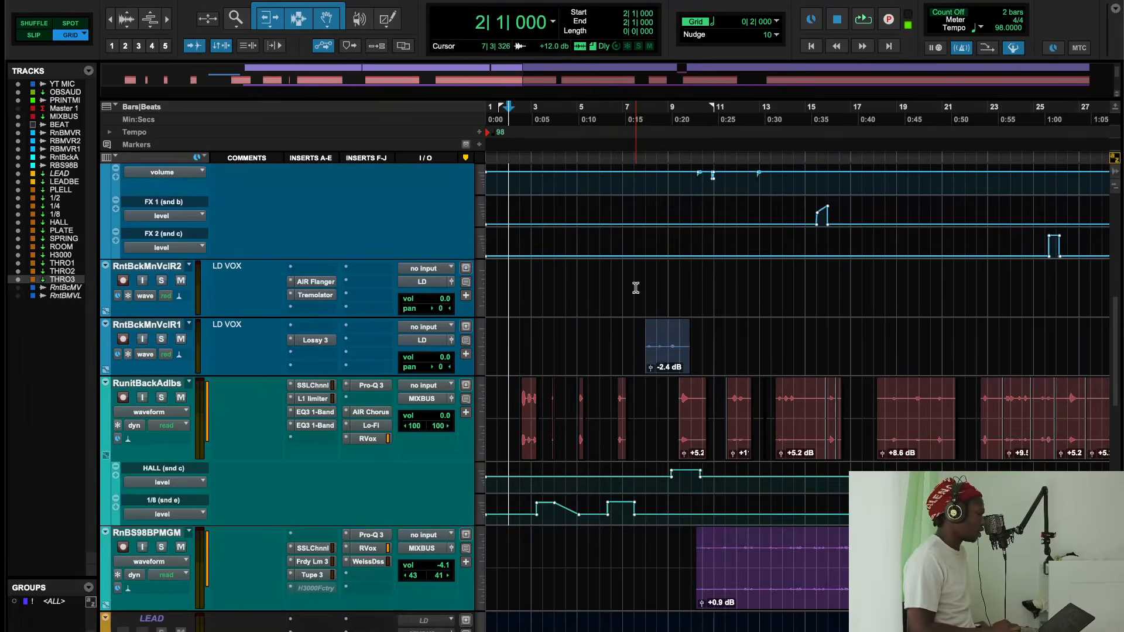
- Set the playback position to bar 35, ahead of the short clip on the RntBckMnVclR2 track
scroll(636, 289, "down", 4)
scroll(636, 290, "up", 2)
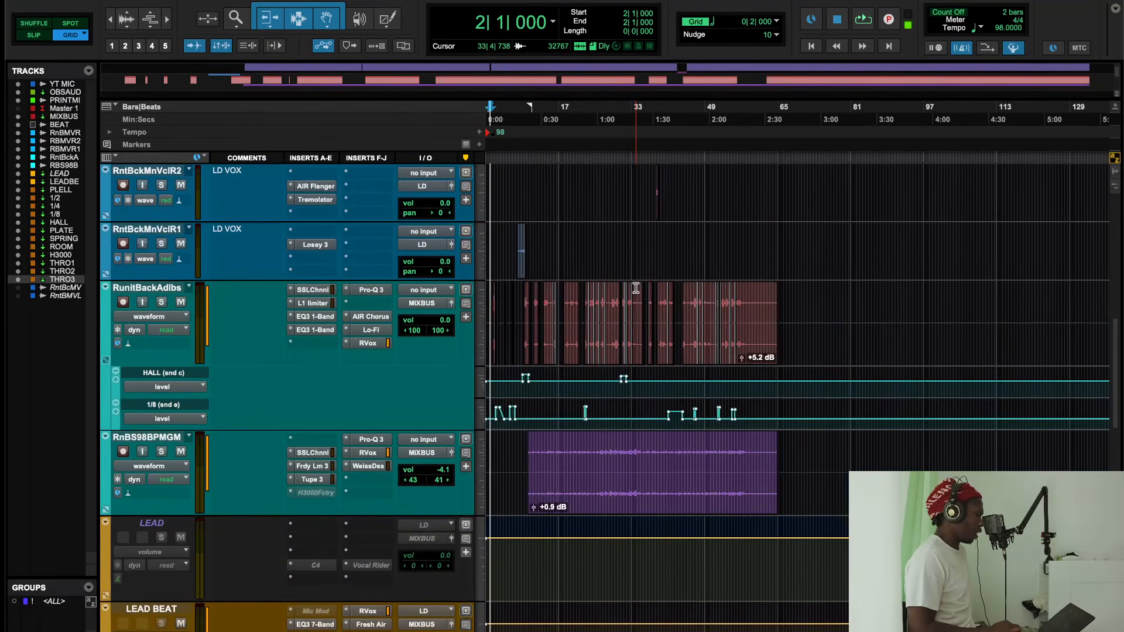
right_click(636, 288)
left_click(615, 244)
scroll(607, 268, "down", 15)
scroll(609, 274, "up", 13)
scroll(609, 272, "up", 3)
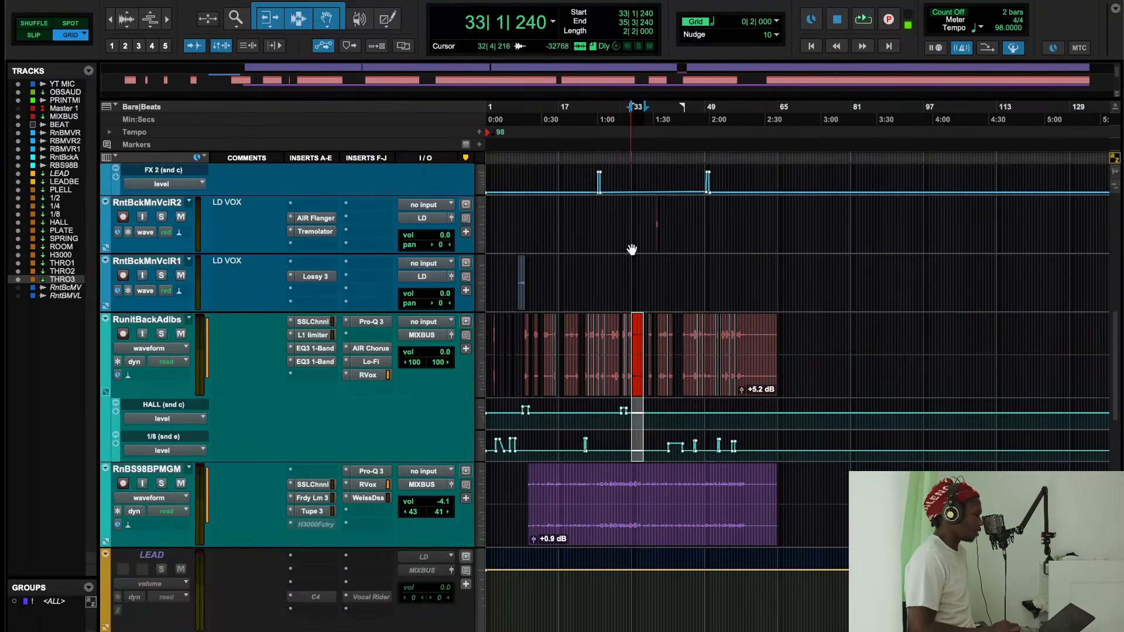
scroll(633, 250, "up", 4)
scroll(644, 316, "up", 3)
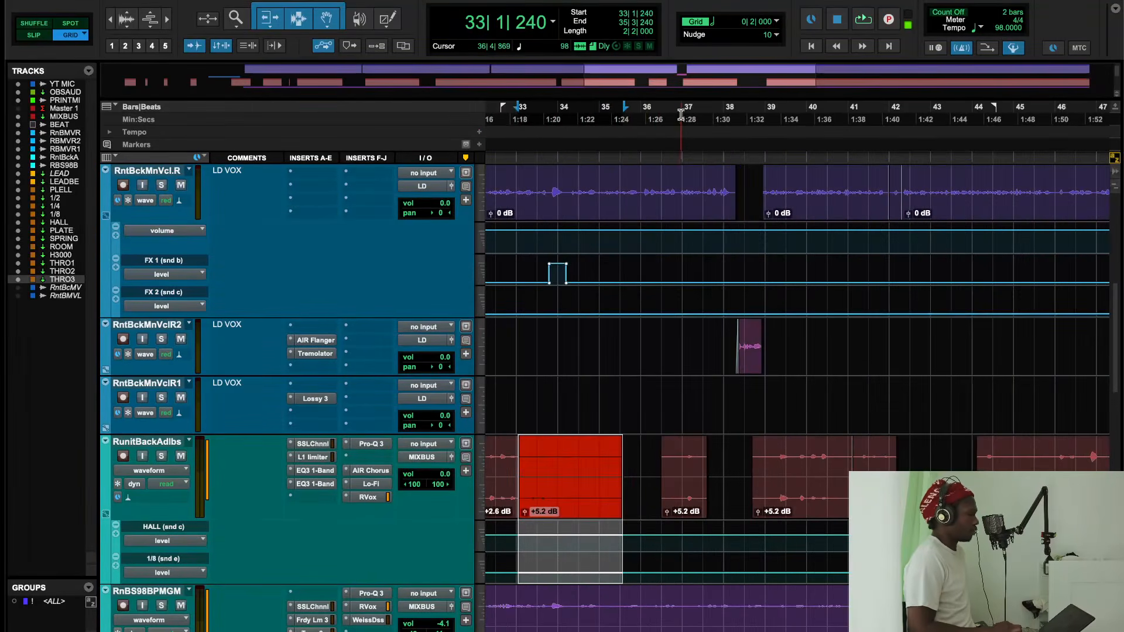
left_click(644, 115)
left_click(602, 132)
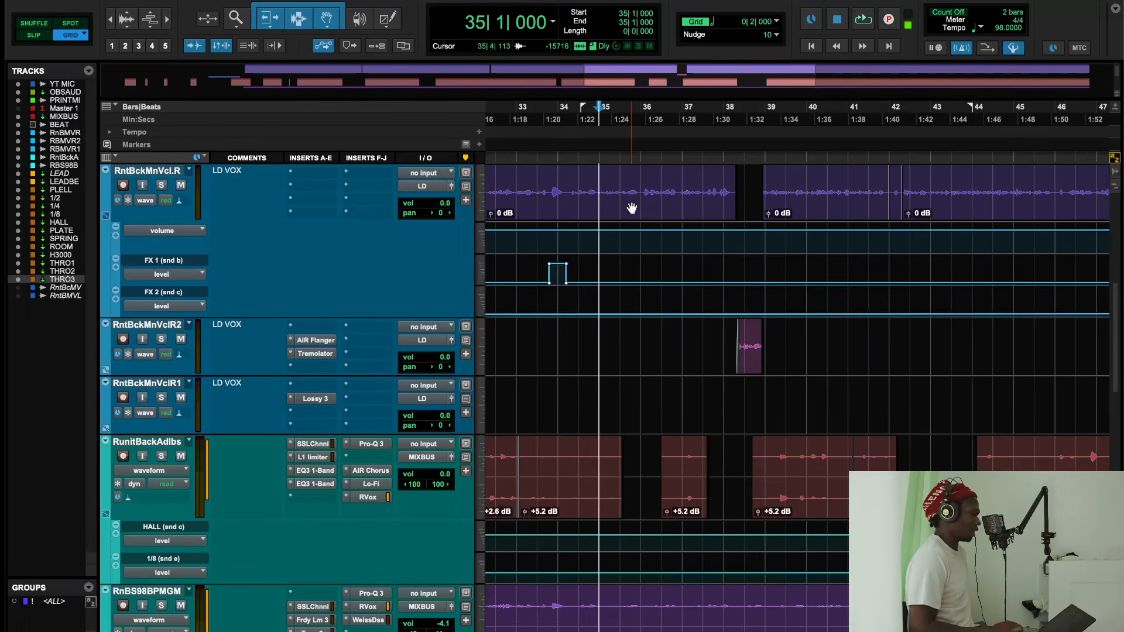
- Inspect the AIR Flanger and Tremolator settings on RntBckMnVclR2, and audition the passage from bar 35
left_click(316, 342)
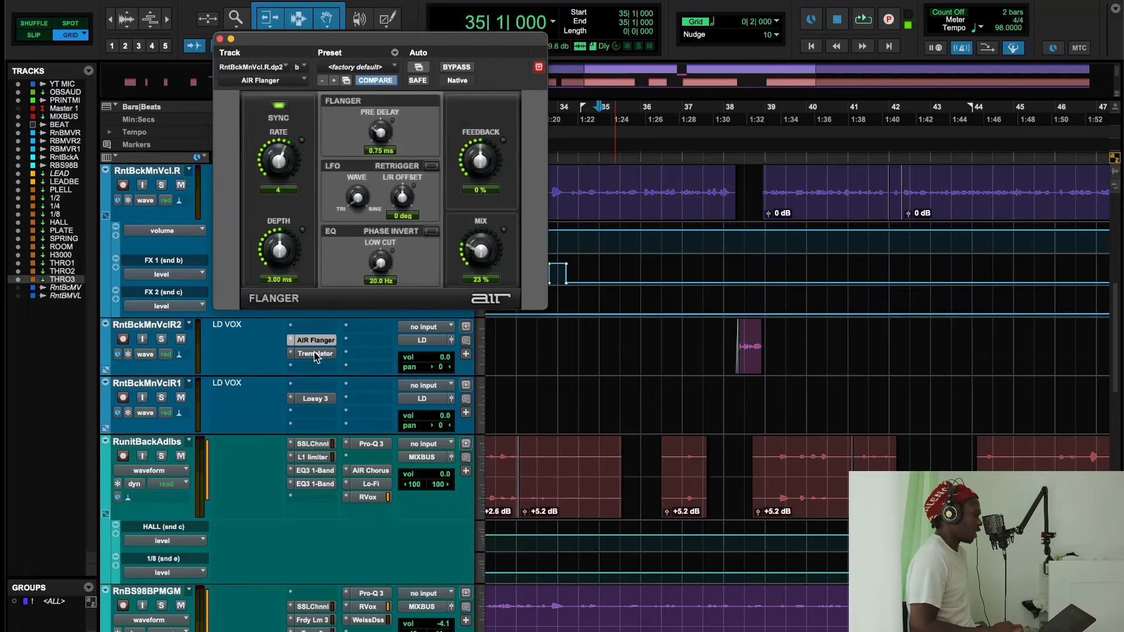
left_click(315, 355)
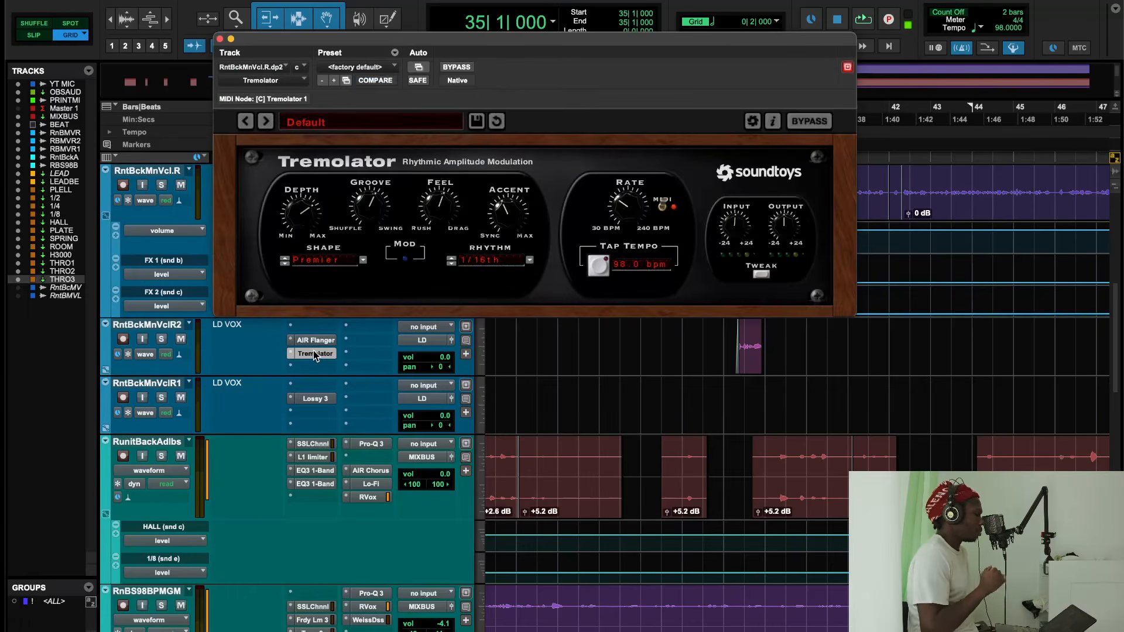
left_click(315, 354)
key("space")
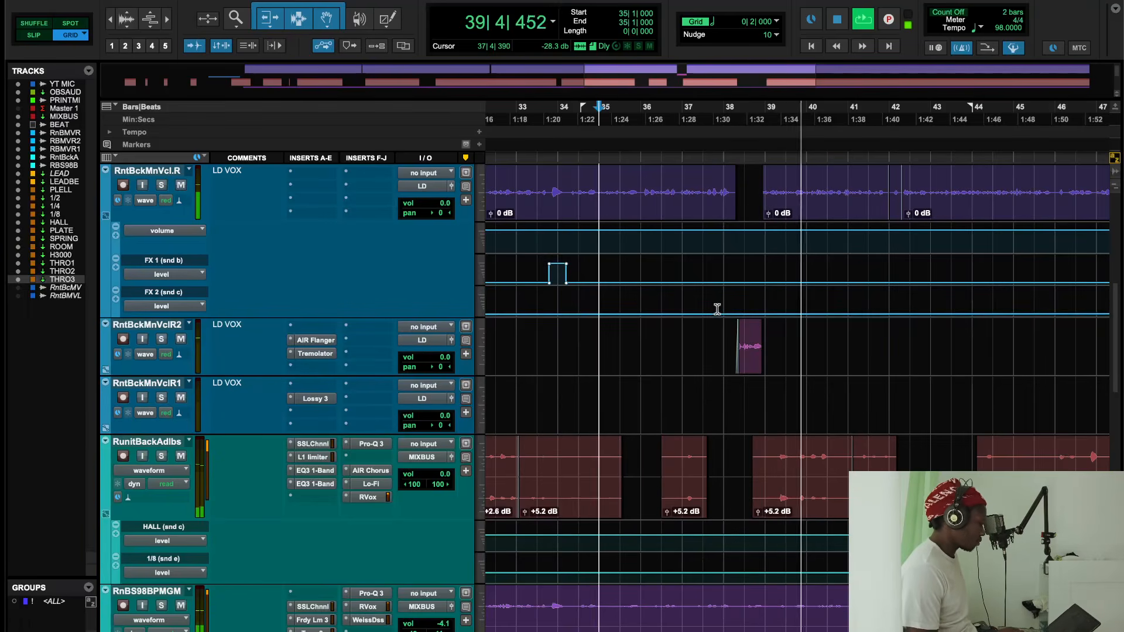
key("space")
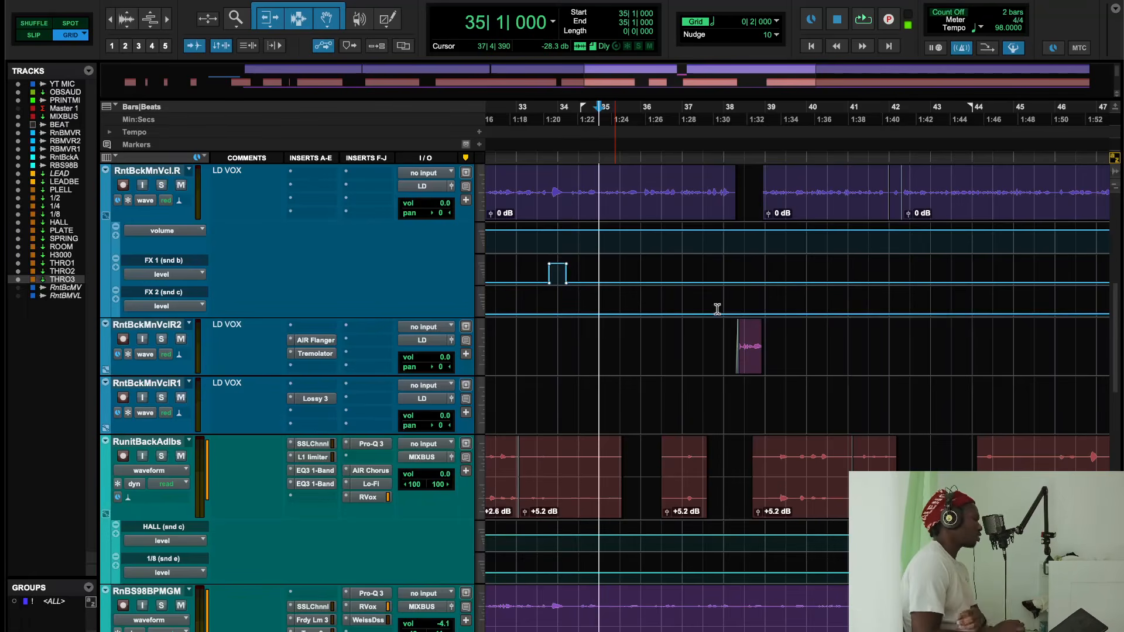
- Bypass the AIR Flanger and Tremolator inserts on RntBckMnVclR2 during playback, and audition its clip dry from bar 38
left_click(315, 341)
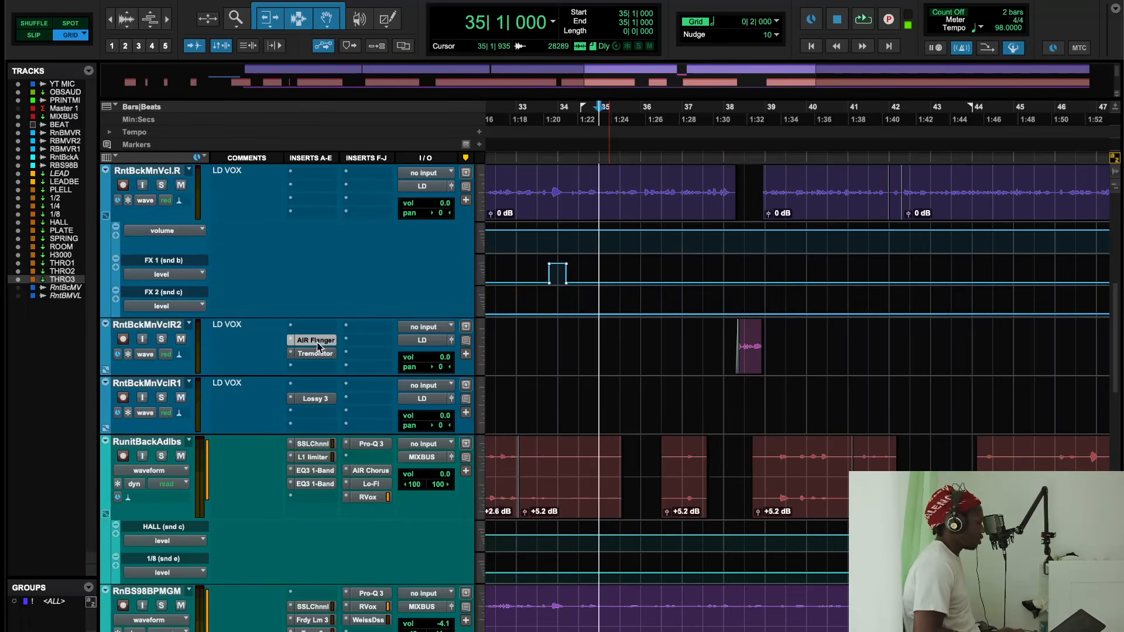
left_click(316, 354)
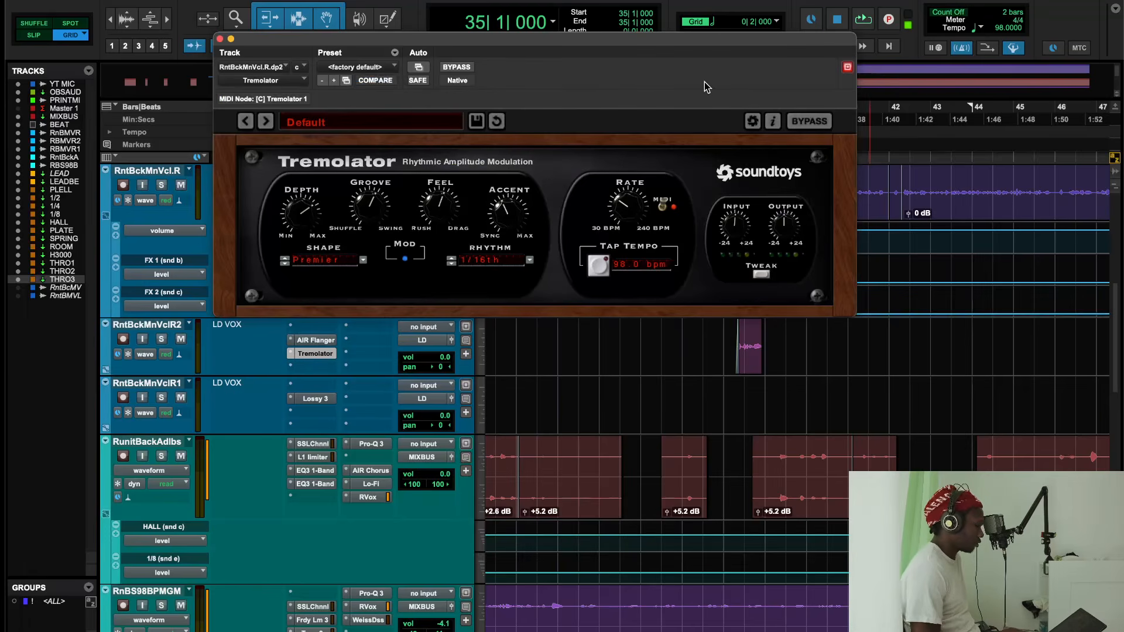
key("space")
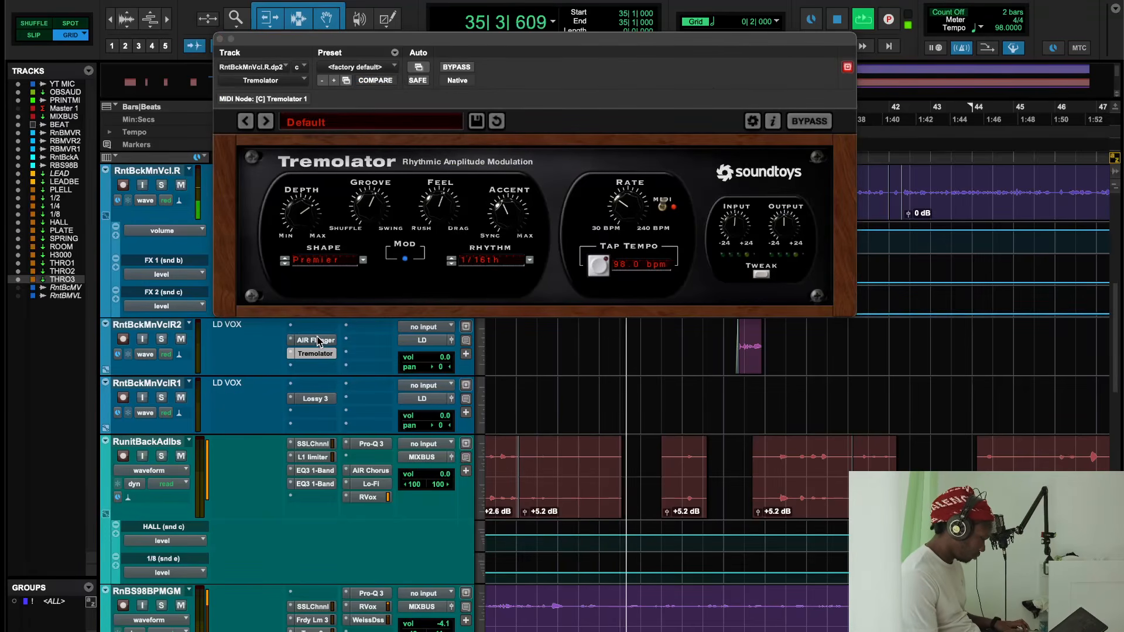
left_click(319, 342, "super")
left_click(317, 354, "super")
left_click(221, 39)
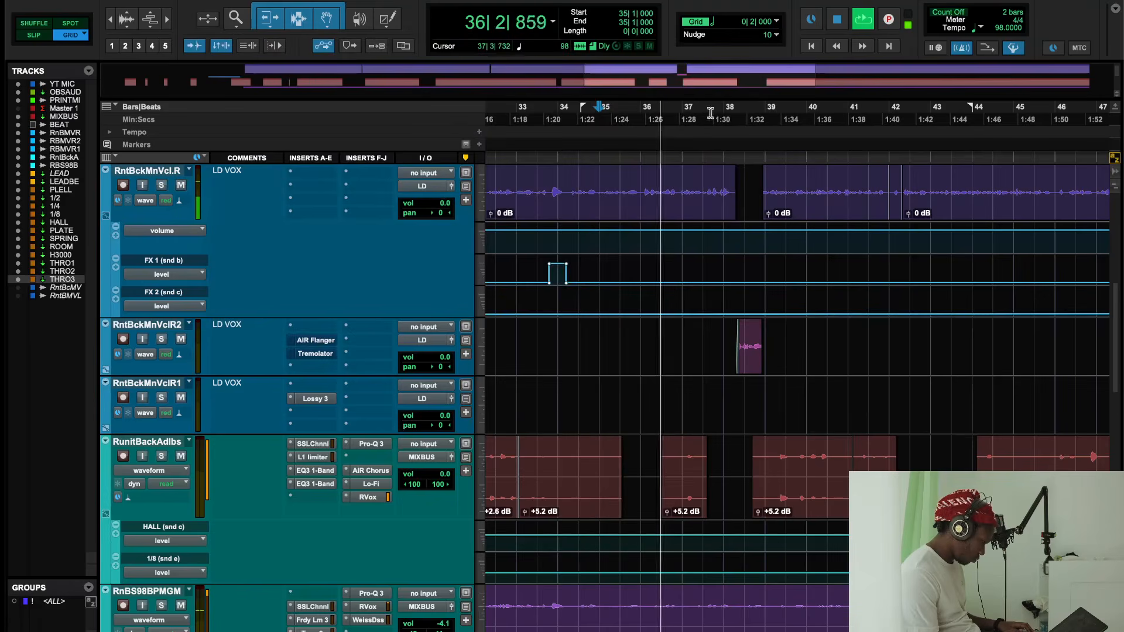
left_click(720, 106)
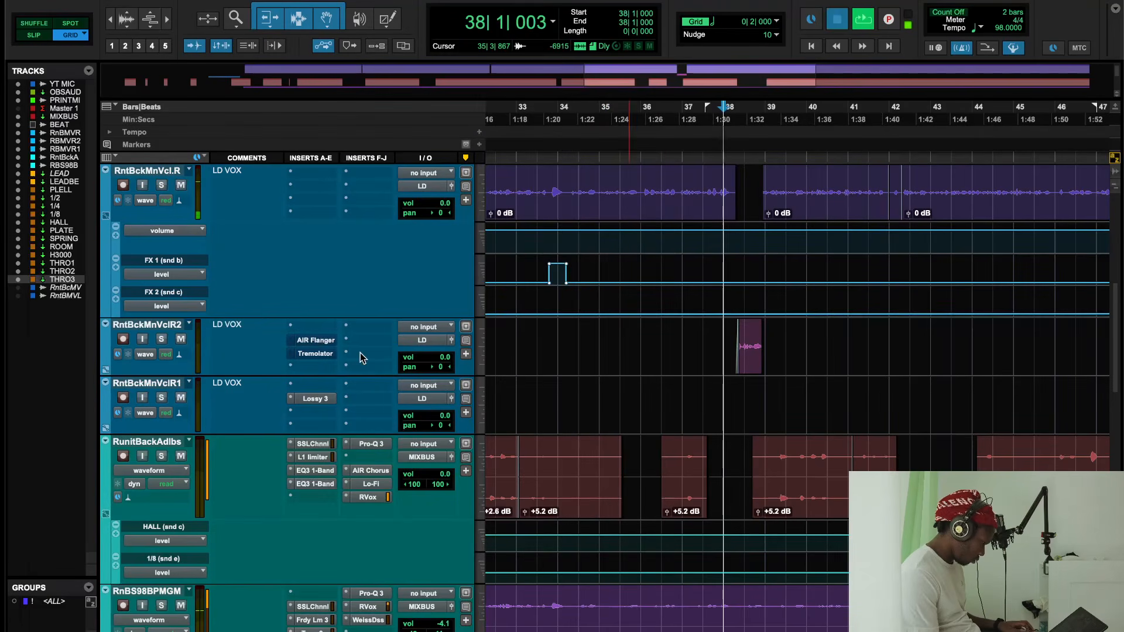
key("space")
- Reactivate the AIR Flanger and Tremolator inserts on RntBckMnVclR2, and play its clip from bar 38 with the effects
left_click(327, 345, "super")
key("space")
left_click(313, 354)
key("Escape")
key("space")
key("space")
left_click(314, 355, "super")
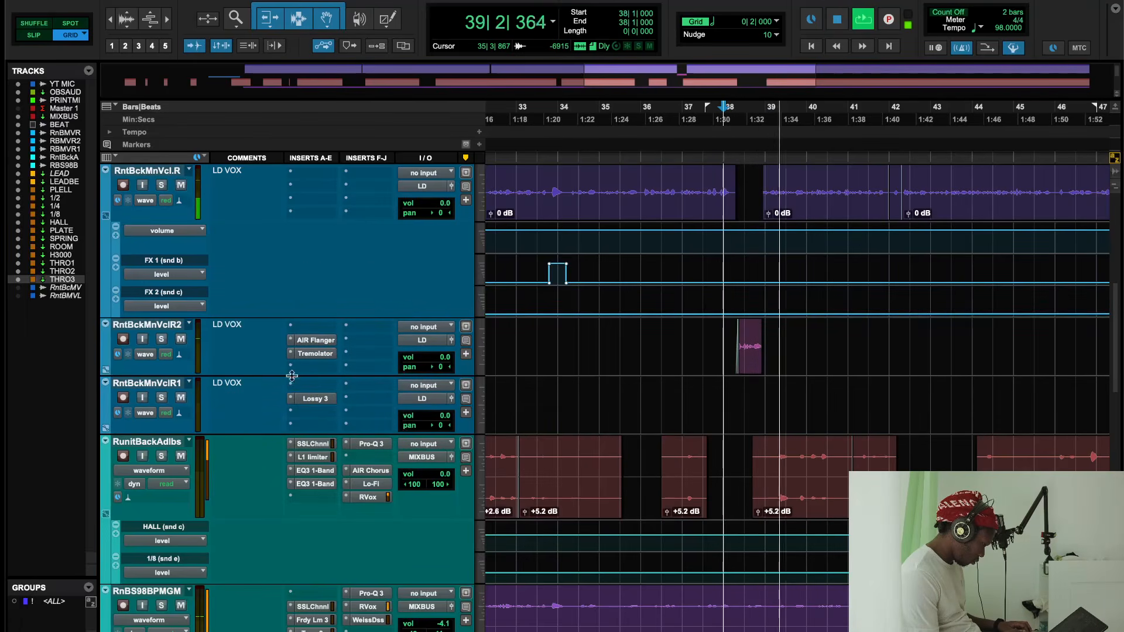
scroll(647, 464, "up", 5)
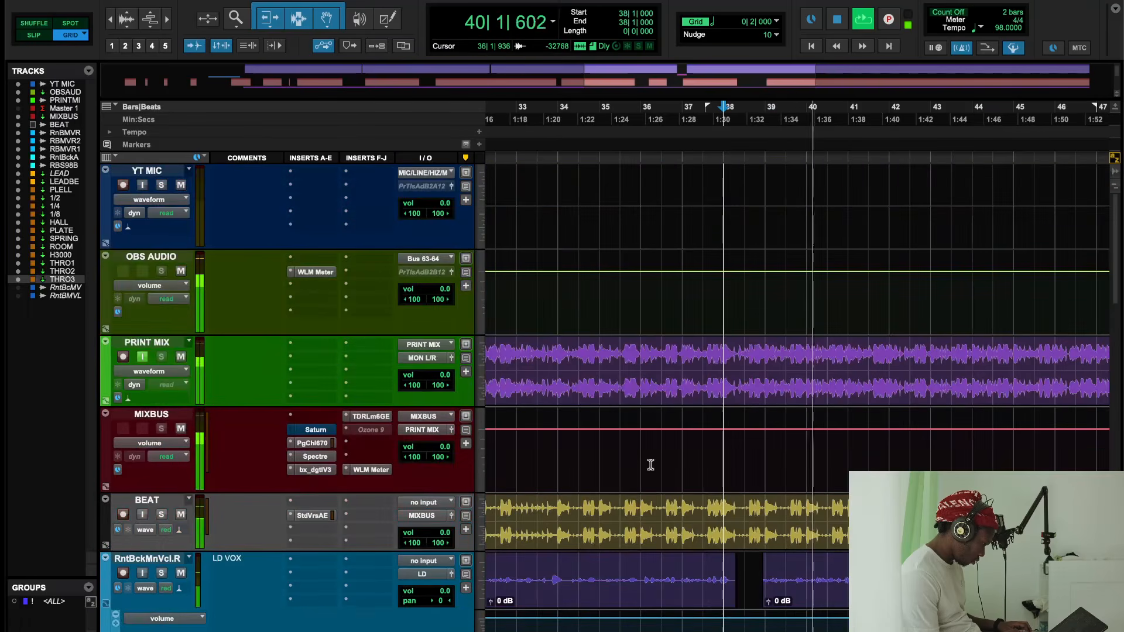
- Examine the ad-lib and vocal tracks during playback, including the HALL and 1/8 send automation on RunitBackAdlbs through bar 45
scroll(650, 464, "down", 6)
scroll(651, 464, "up", 3)
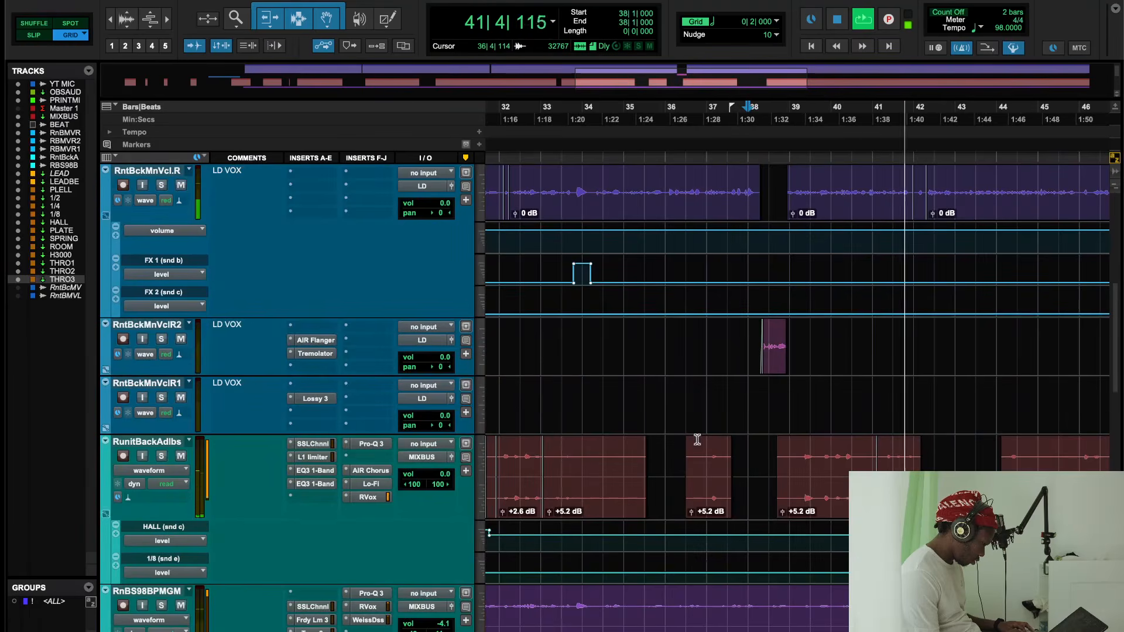
scroll(698, 440, "up", 5)
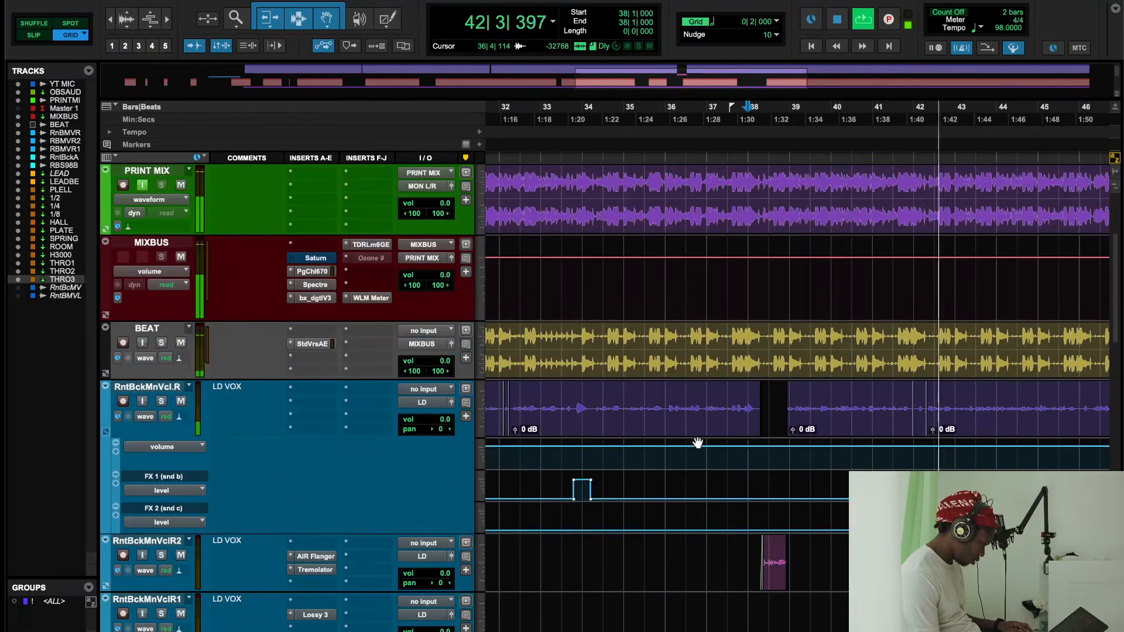
scroll(698, 439, "down", 10)
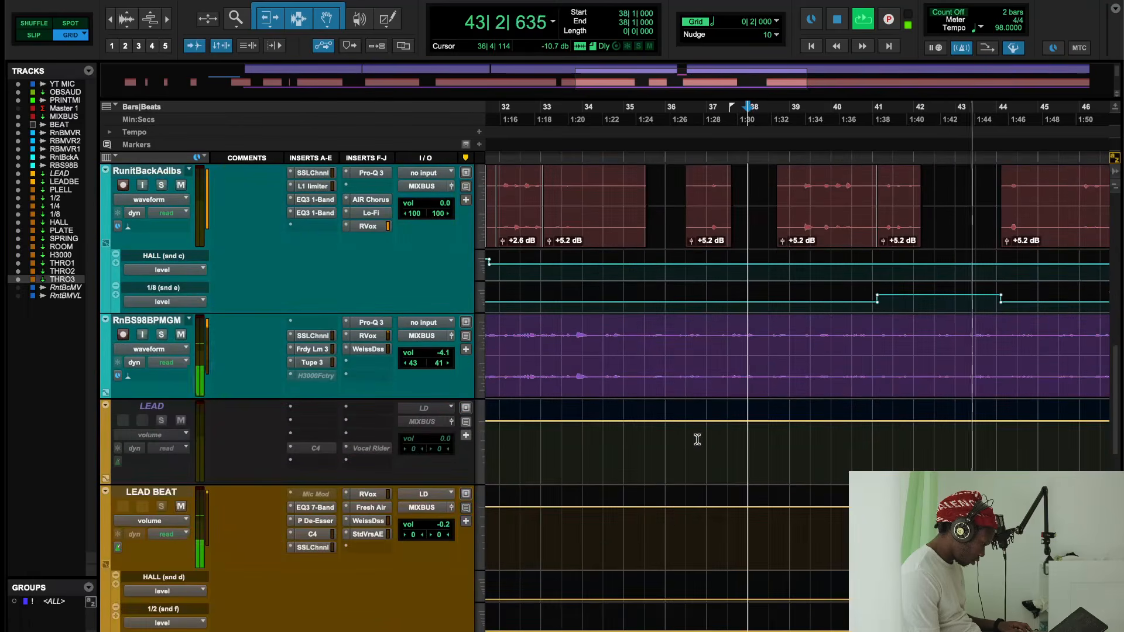
scroll(697, 440, "down", 8)
scroll(698, 439, "up", 3)
scroll(698, 439, "up", 6)
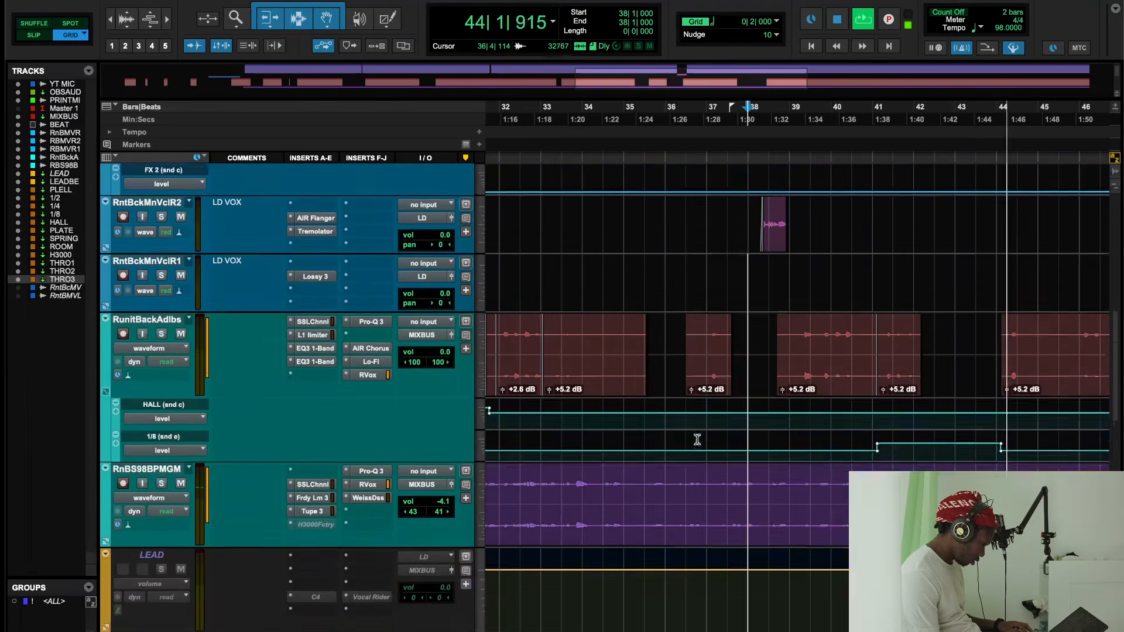
scroll(698, 439, "right", 6)
scroll(697, 442, "right", 3)
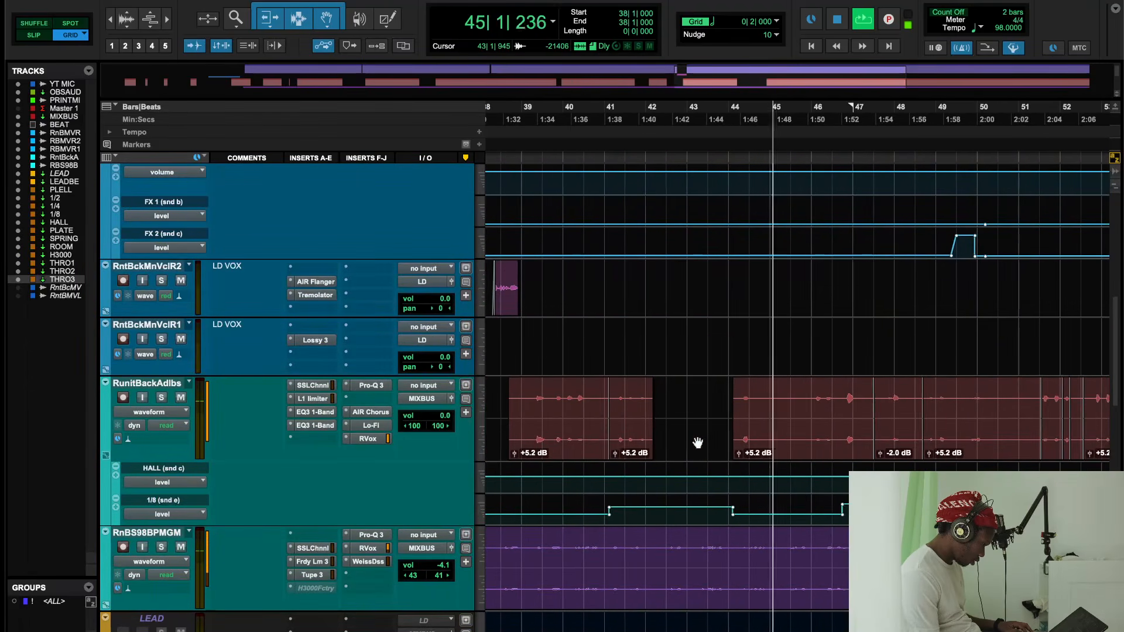
- Examine the FX 1 and FX 2 send automation on RntBckMnVcl.R against the beat, and stop playback
scroll(697, 443, "up", 5)
scroll(697, 443, "down", 5)
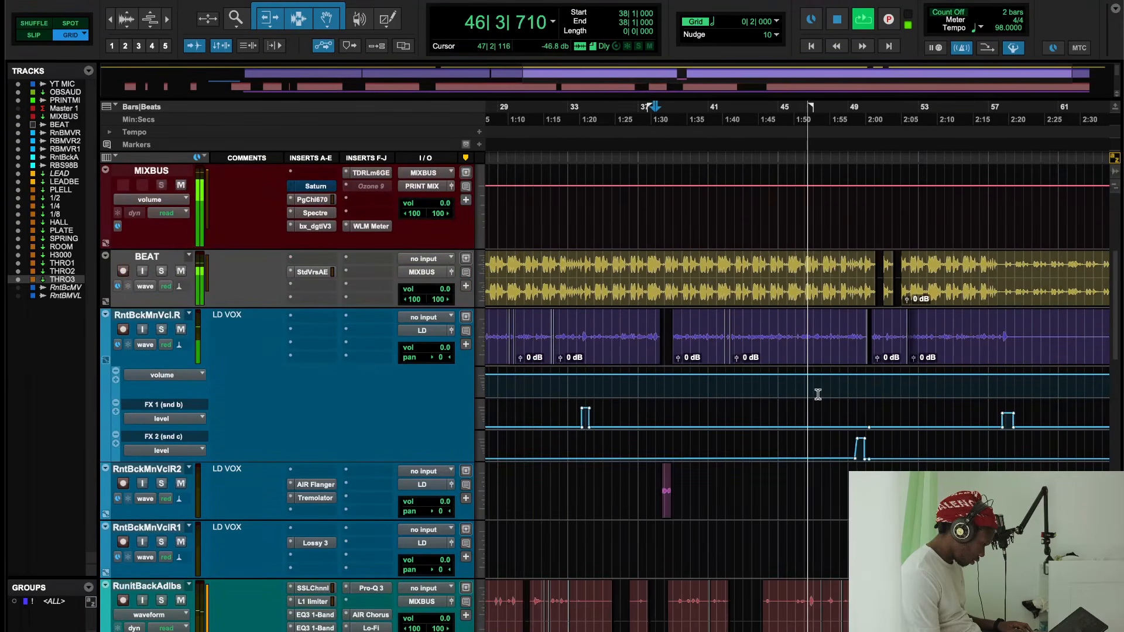
scroll(818, 394, "left", 3)
scroll(818, 394, "up", 2)
scroll(818, 395, "down", 2)
scroll(818, 394, "right", 2)
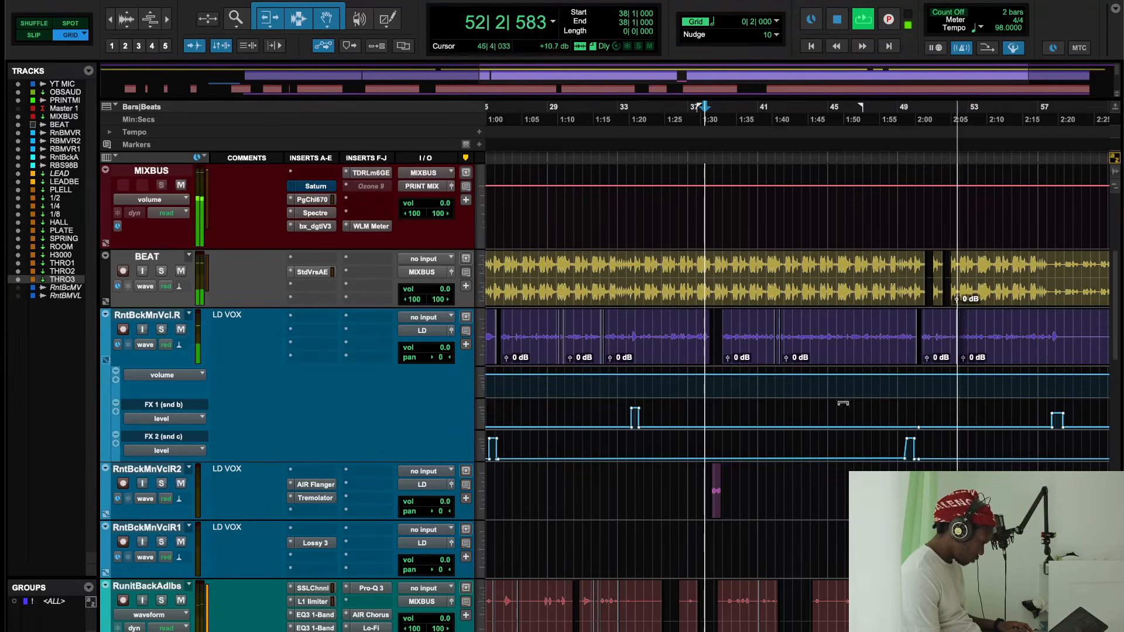
scroll(838, 400, "up", 5)
scroll(839, 400, "left", 5)
key("space")
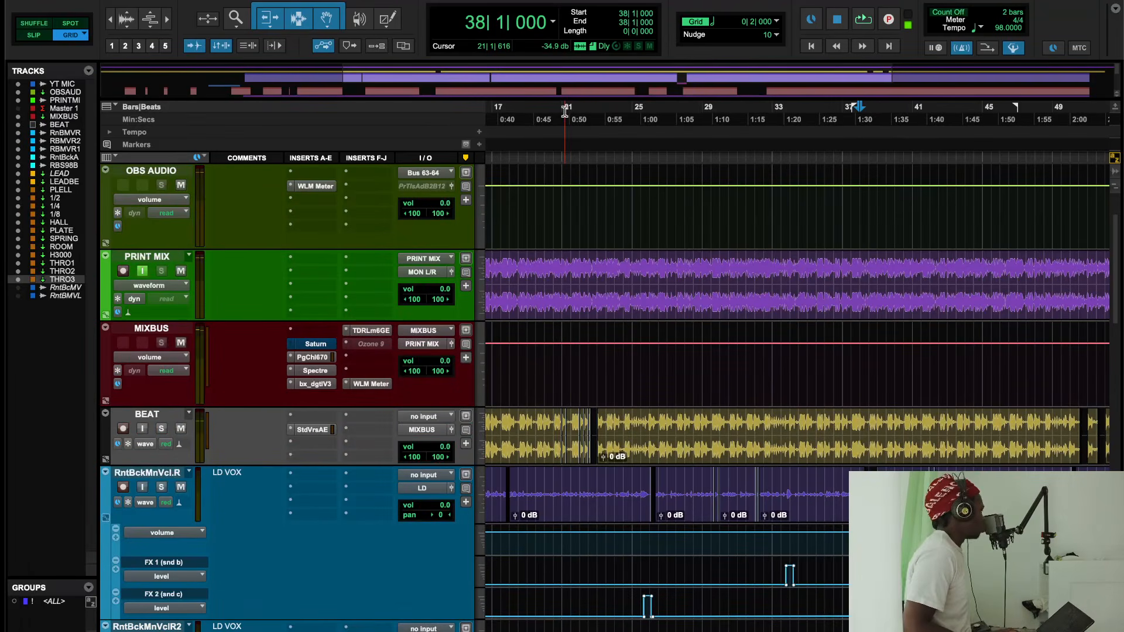
- Audition the edits and the gap in the BEAT track repeatedly from bar 21
left_click(566, 113)
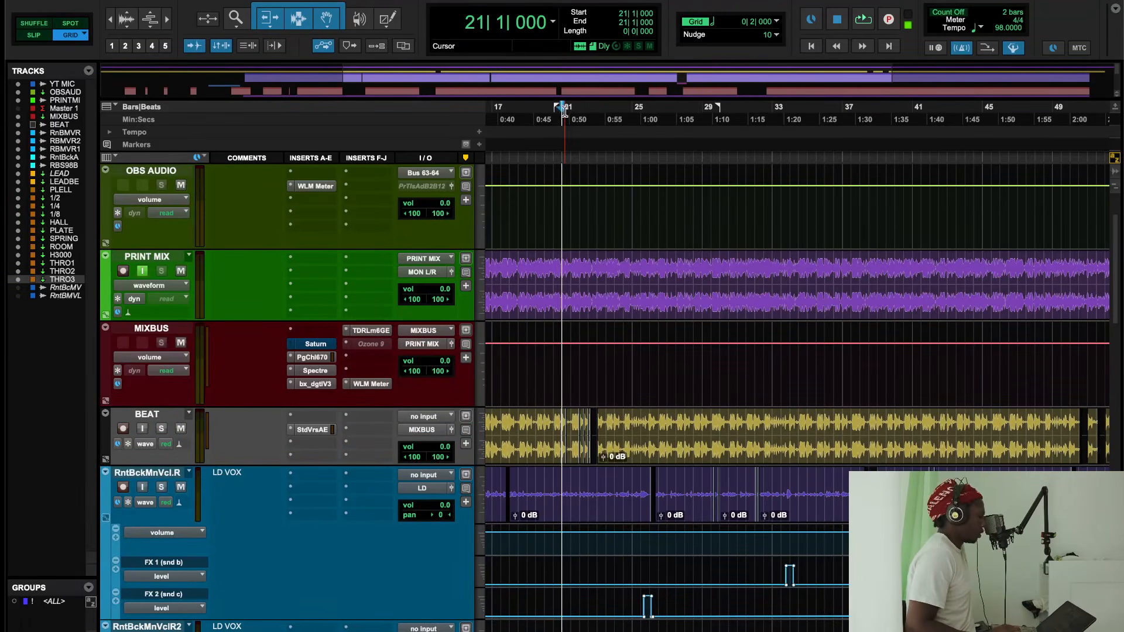
key("space")
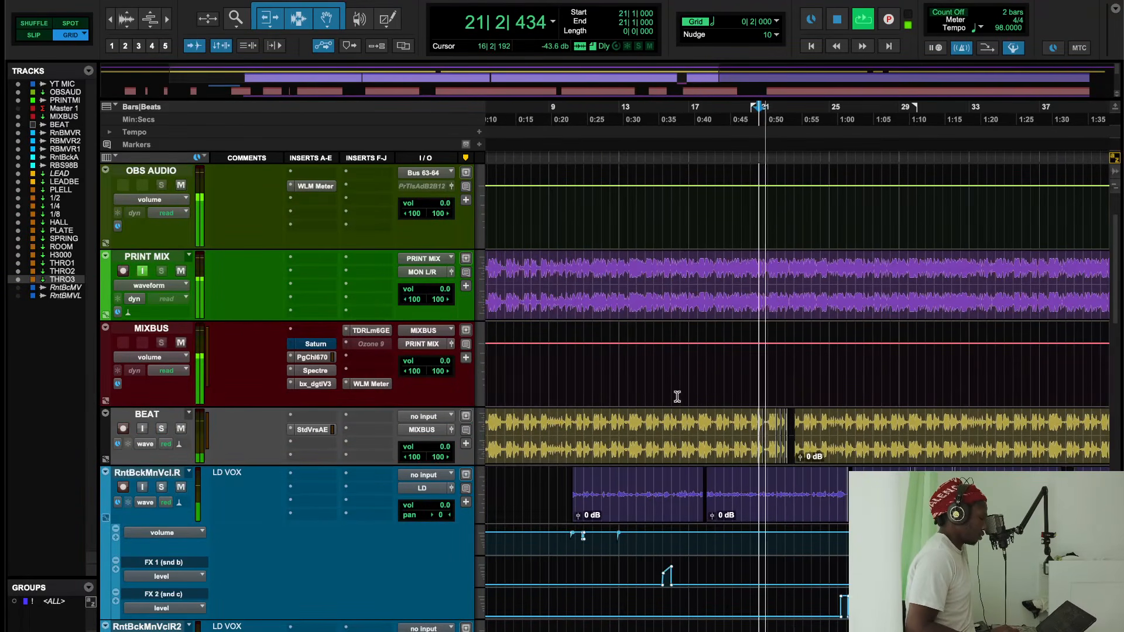
scroll(678, 397, "down", 4)
scroll(677, 397, "left", 5)
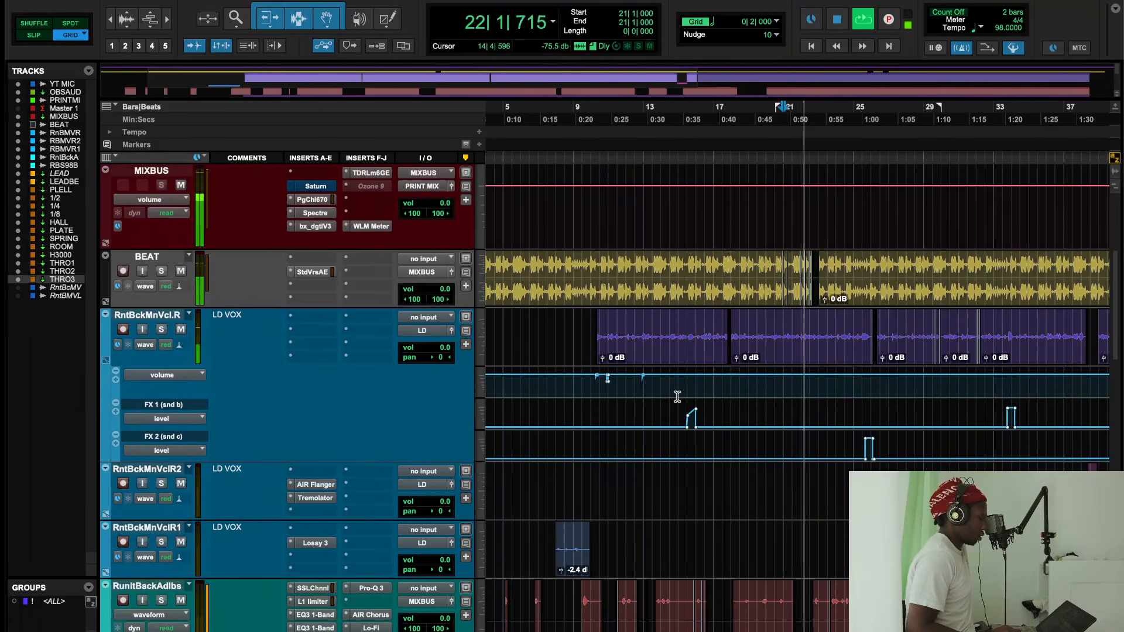
key("space")
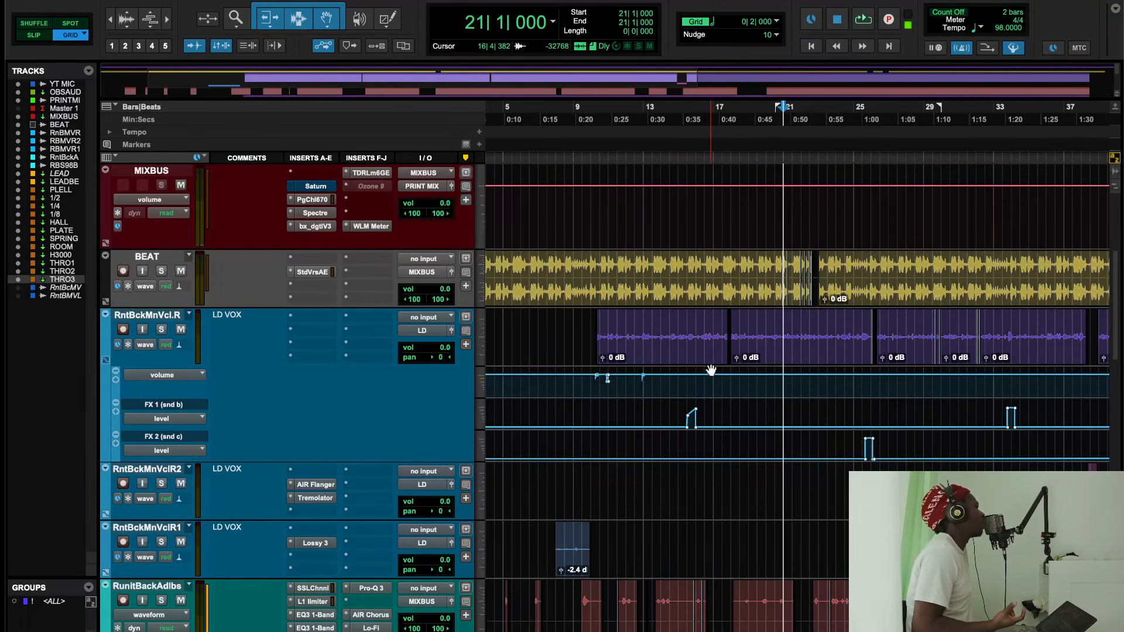
key("space")
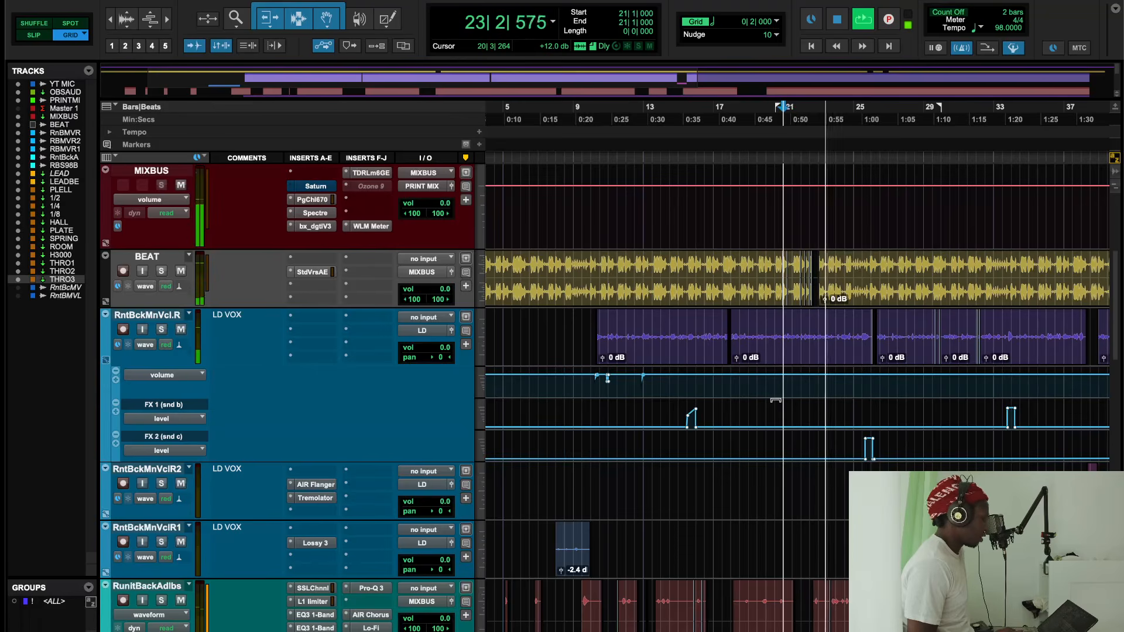
key("space")
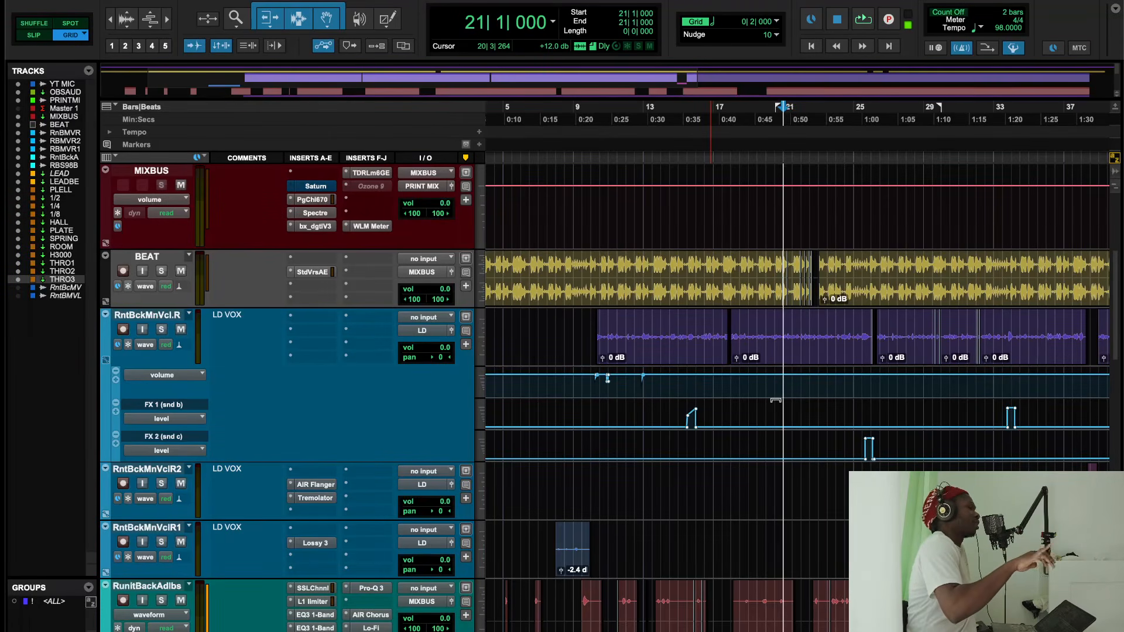
key("space")
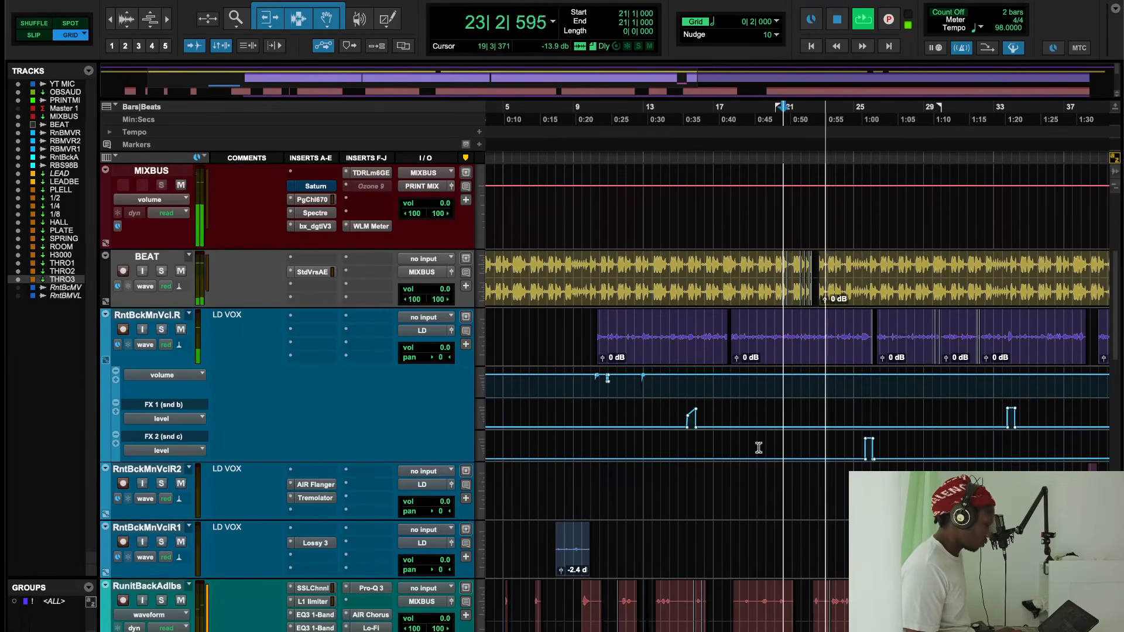
key("space")
key("space")
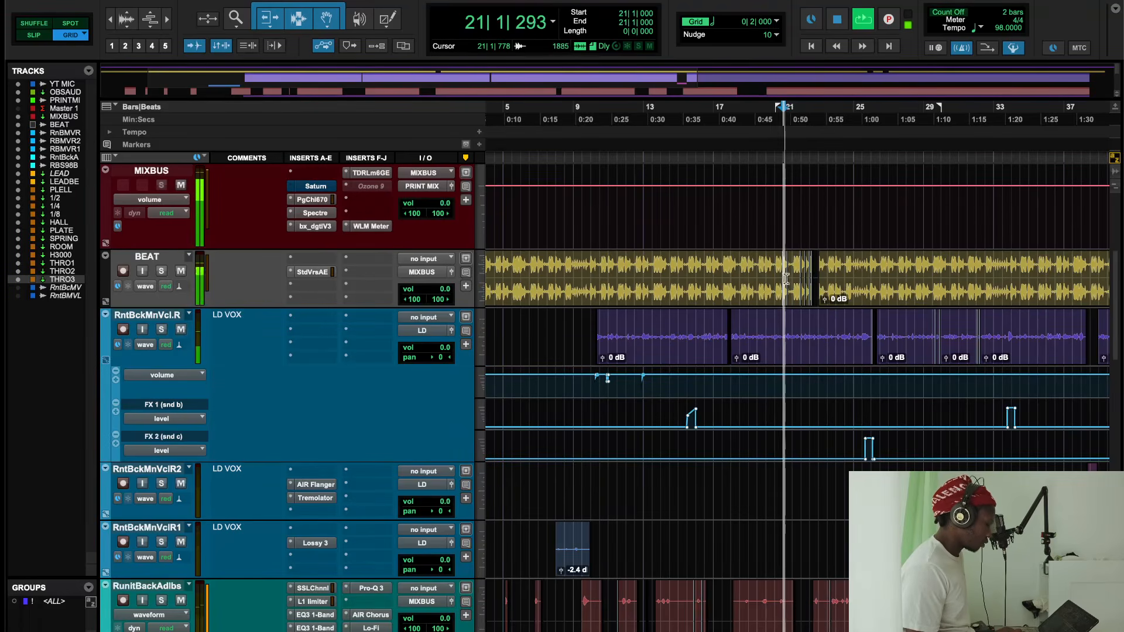
- Extend the opening BEAT clip over its edits to bar 26 beat 3 for an audition from bar 19, and undo the extension
key("shift+Return")
key("space")
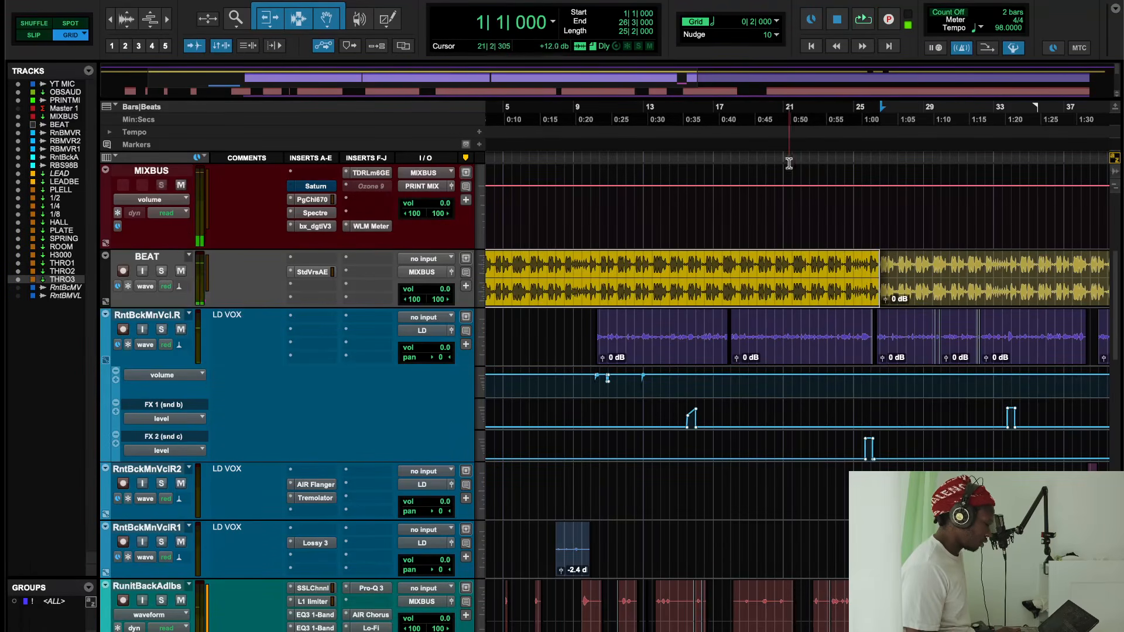
left_click(754, 117)
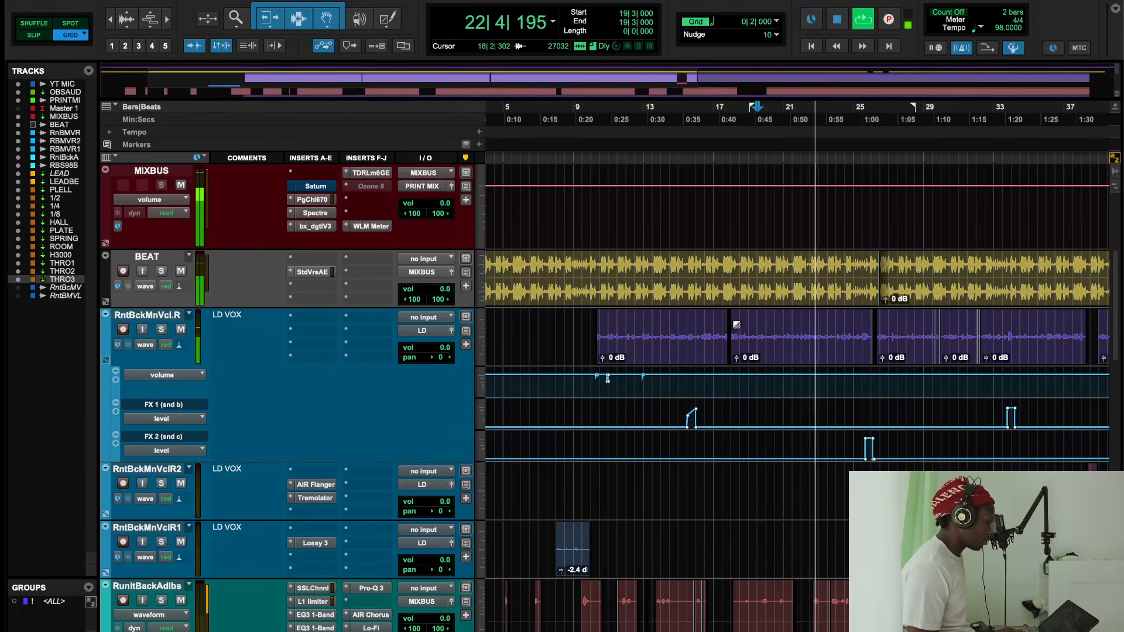
key("space")
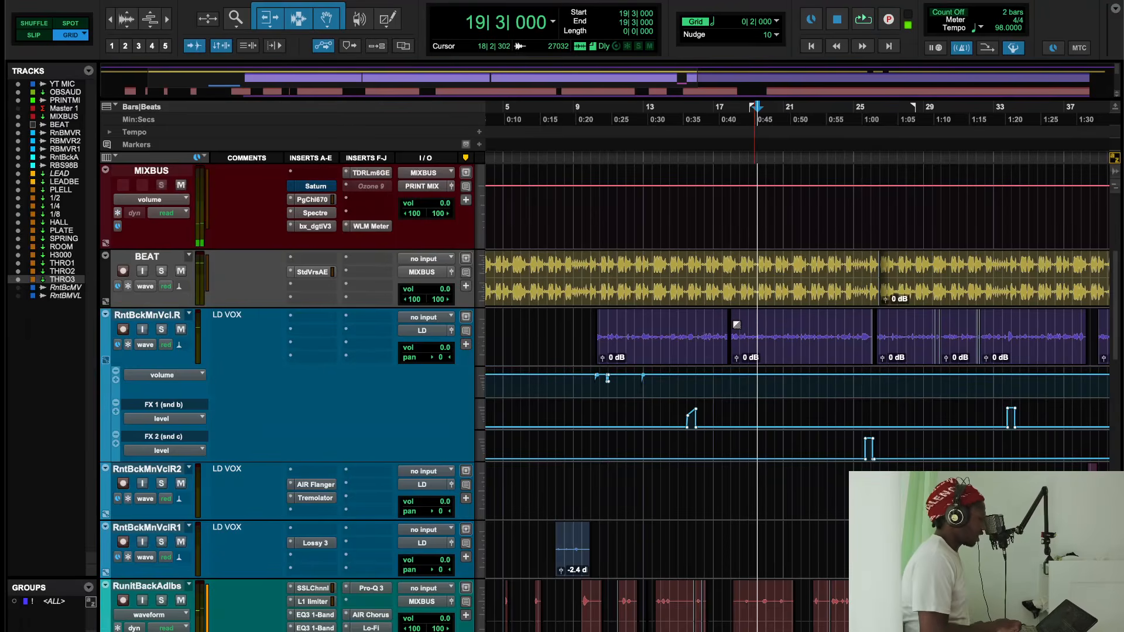
key("super+z")
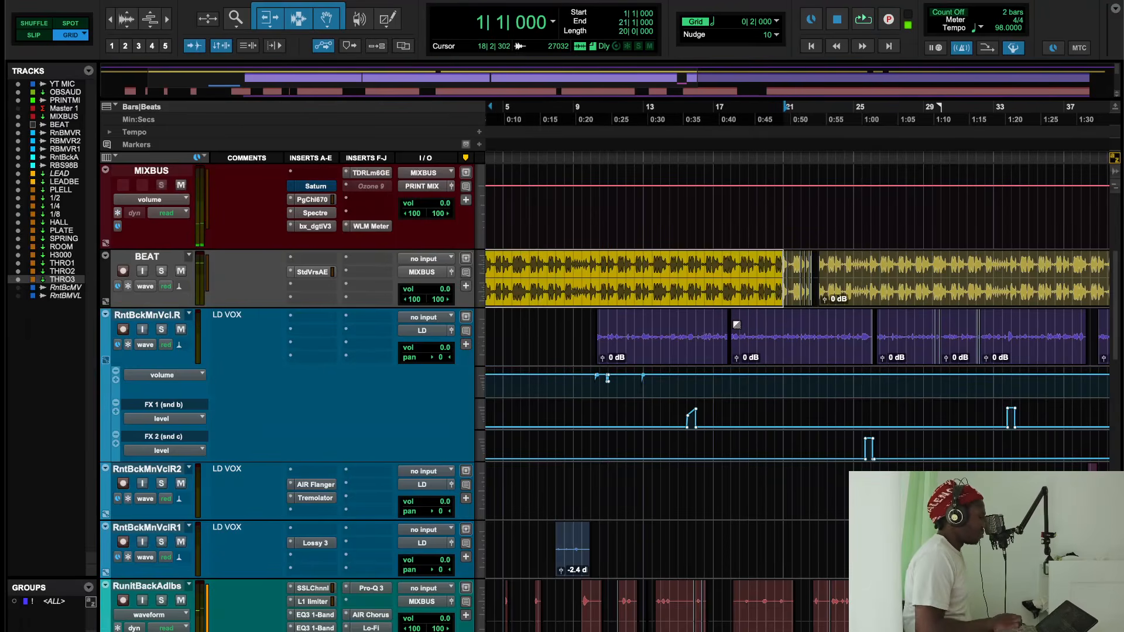
- Play the edited BEAT track from bar 19, and examine its cuts alongside the lead vocal's sends
left_click(750, 114)
key("space")
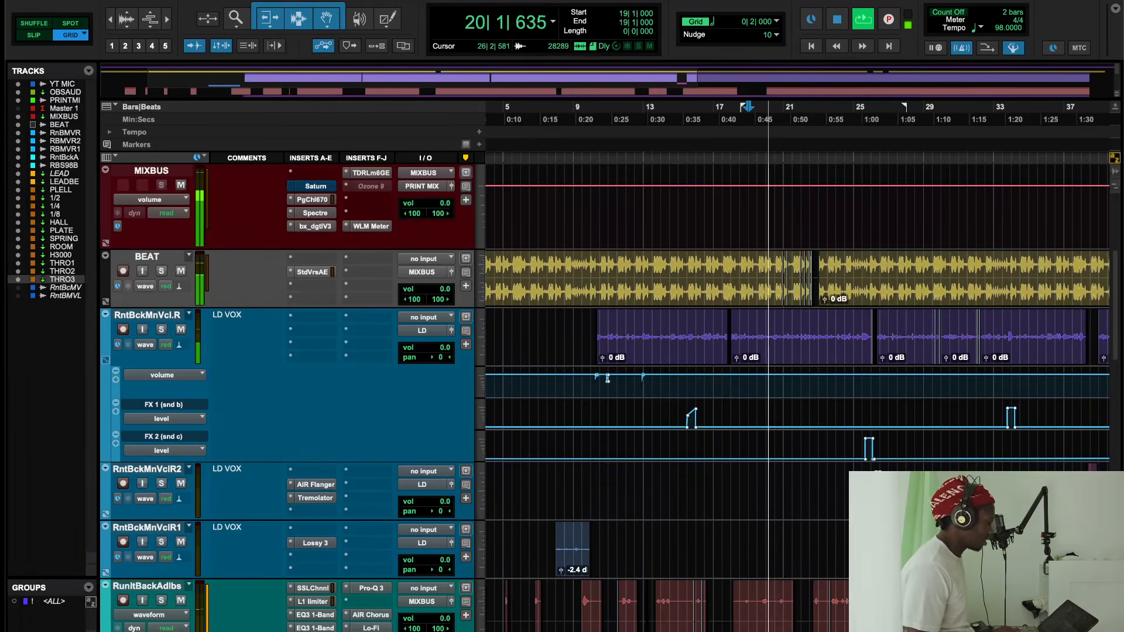
scroll(878, 473, "up", 4)
scroll(878, 473, "left", 1)
scroll(878, 473, "down", 2)
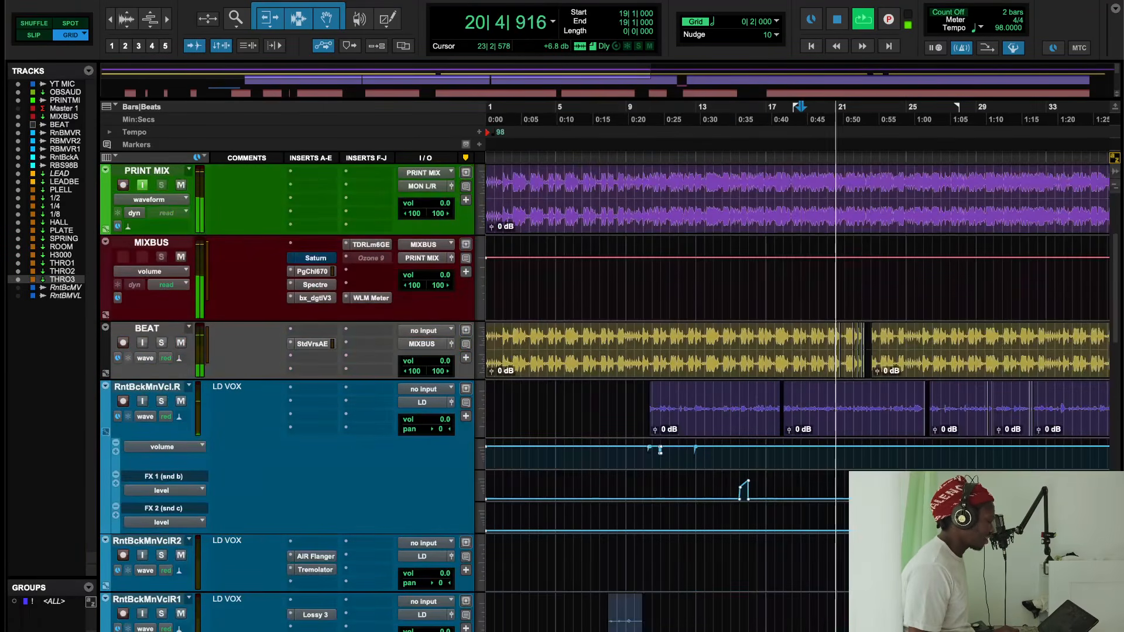
scroll(798, 352, "right", 3)
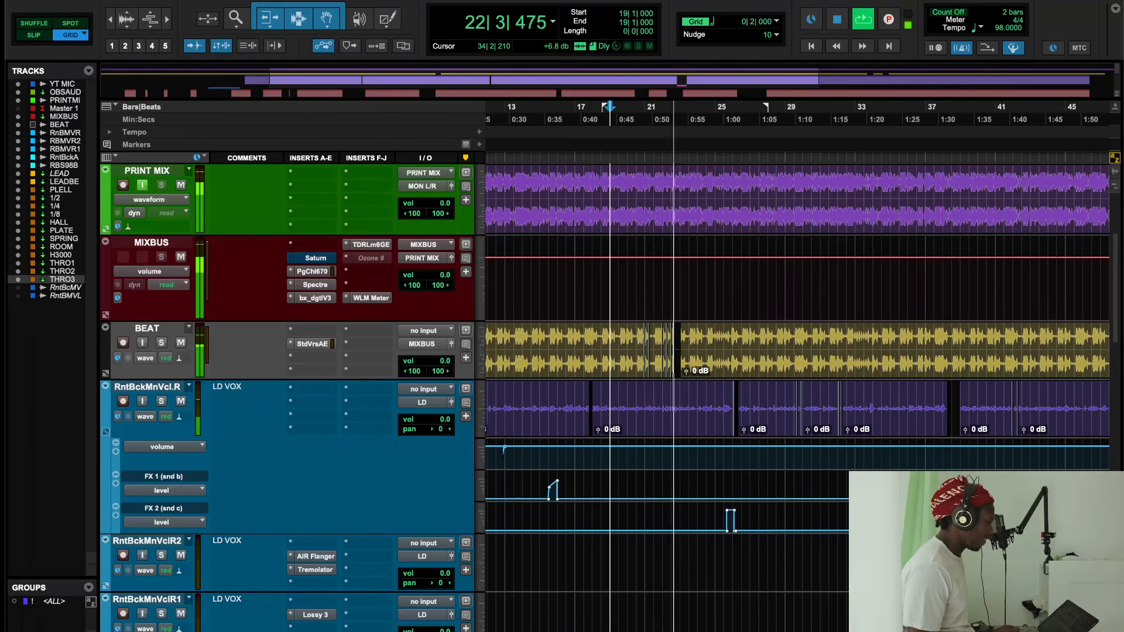
scroll(798, 352, "up", 2)
scroll(798, 351, "right", 2)
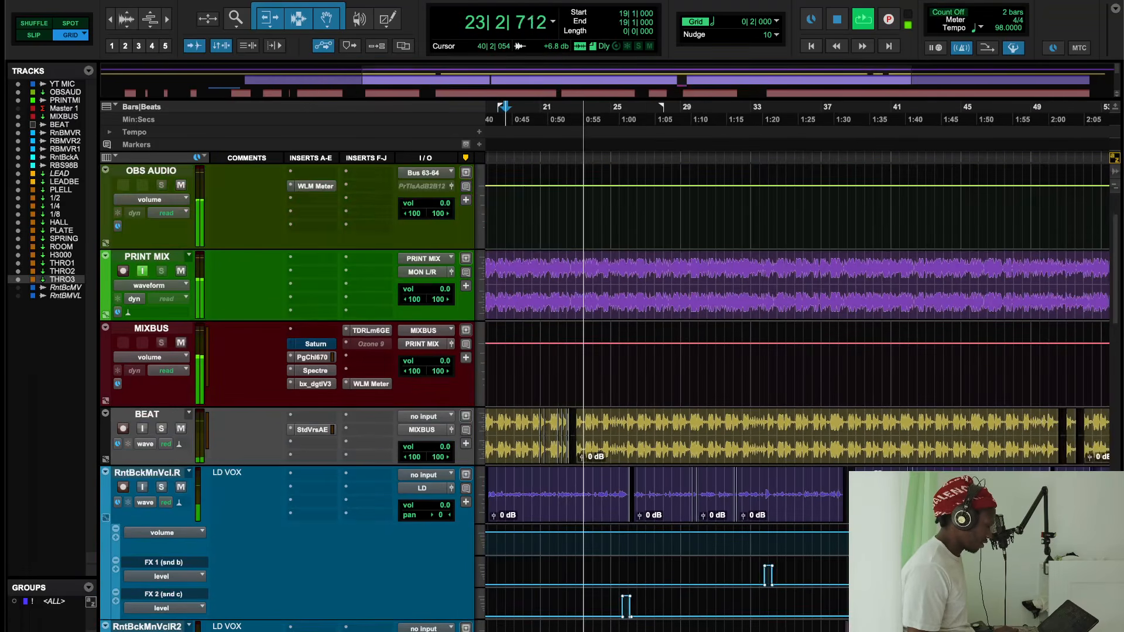
scroll(798, 351, "right", 5)
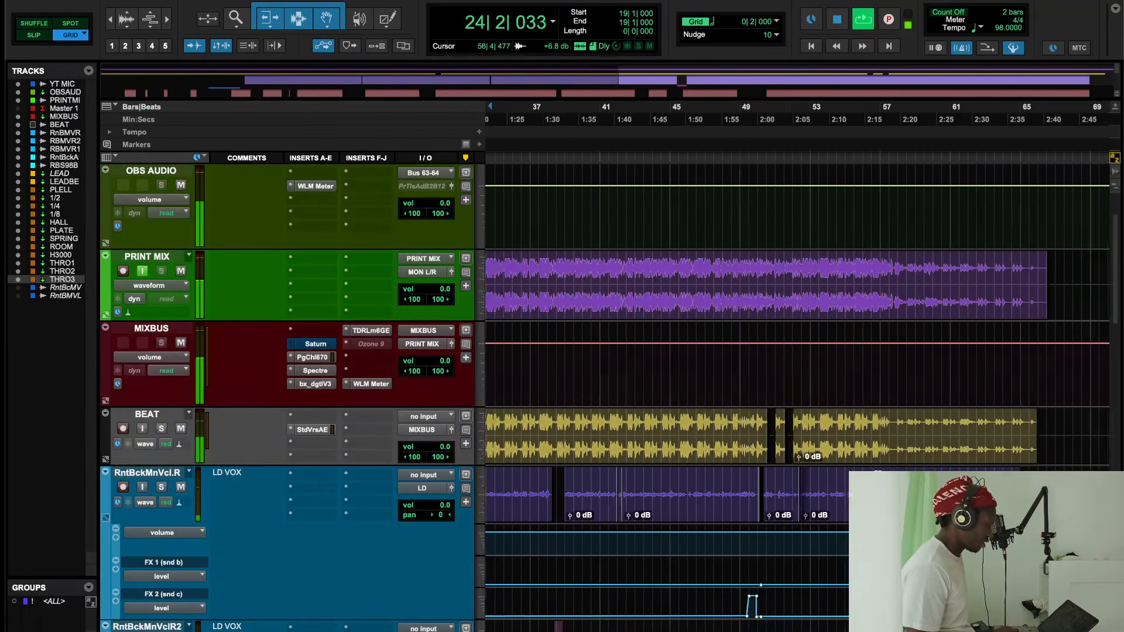
- Examine the throw effect sends and the automation on THROW FX 1D and THROW FX 2V, and stop playback
scroll(878, 473, "down", 5)
scroll(877, 473, "left", 3)
scroll(878, 473, "down", 2)
scroll(878, 473, "left", 2)
scroll(877, 474, "down", 1)
scroll(798, 352, "down", 1)
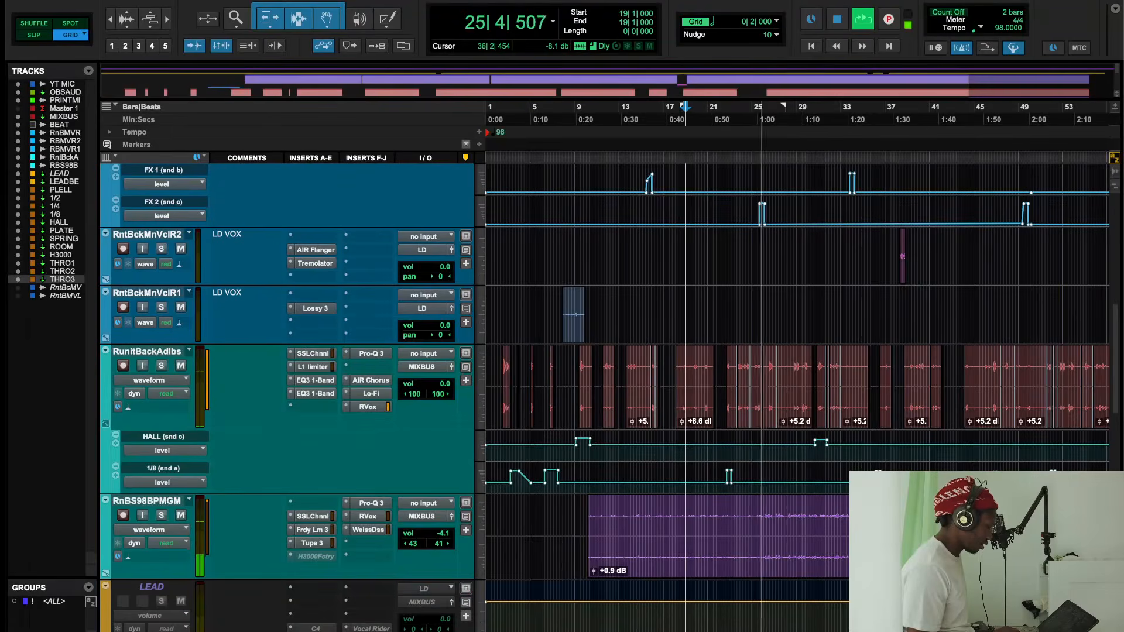
scroll(816, 355, "down", 5)
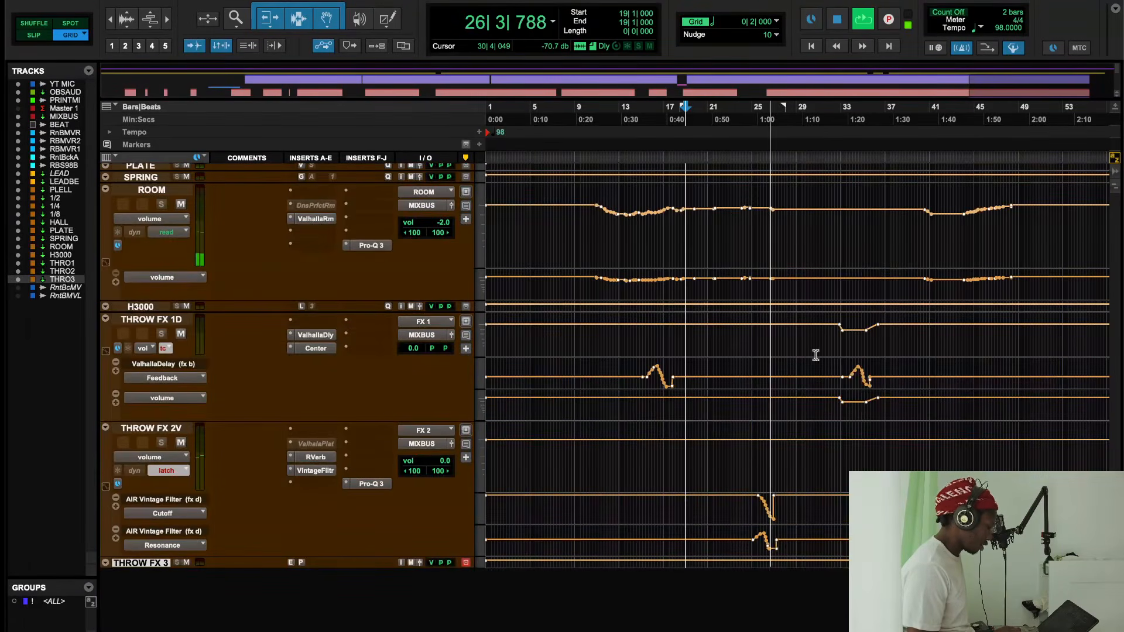
key("space")
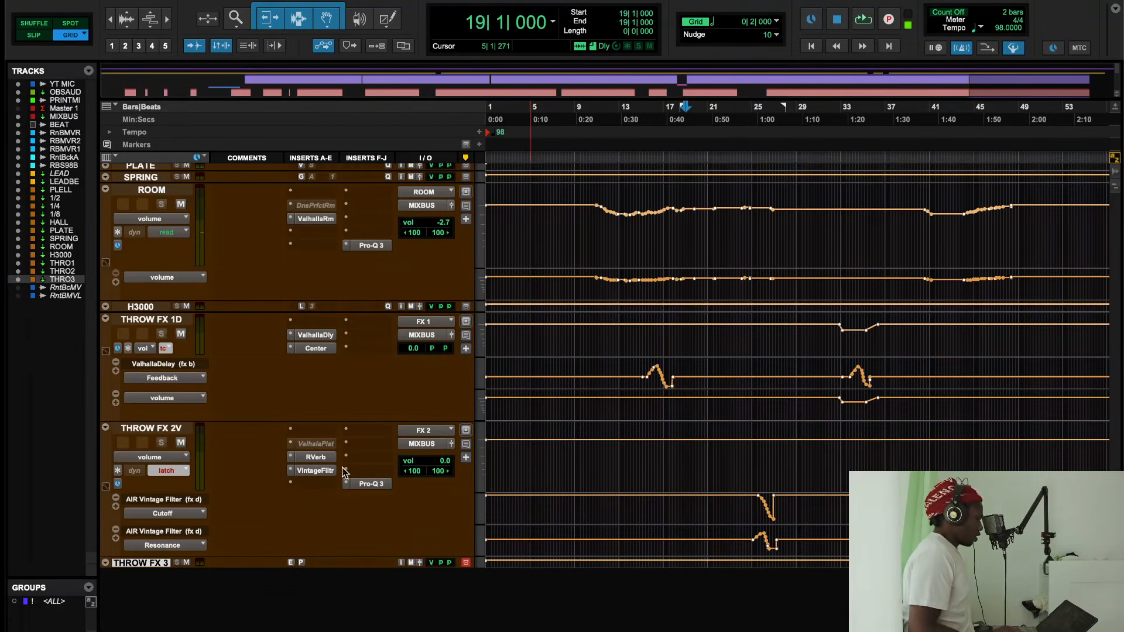
- Inspect the AIR Vintage Filter and RVerb settings on THROW FX 2V, and close the plug-in window
left_click(314, 471)
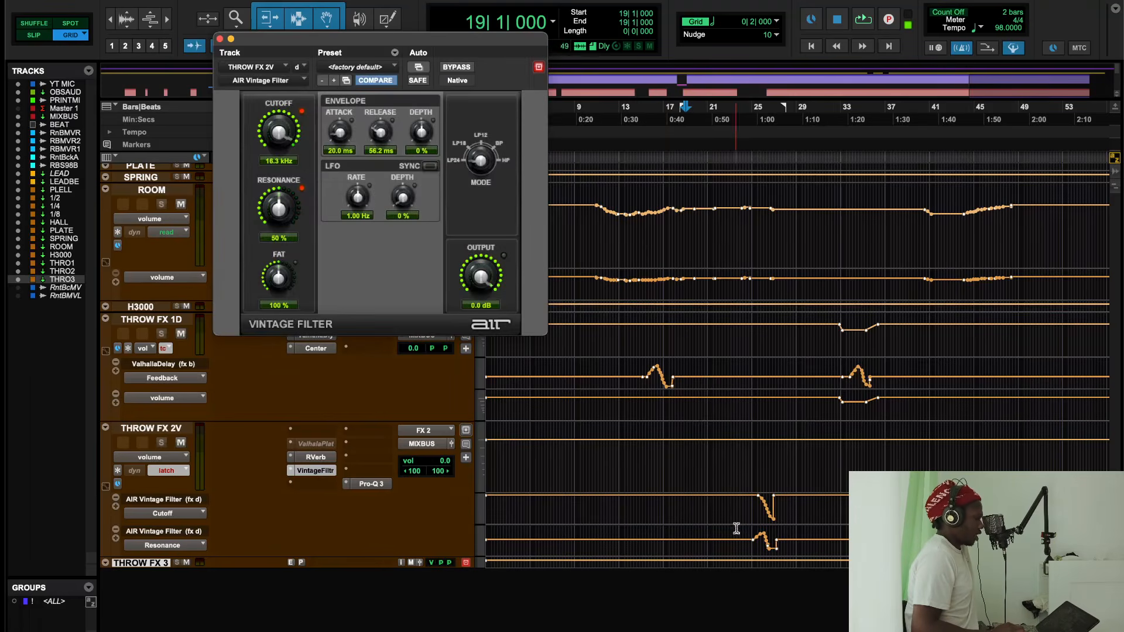
left_click(316, 457)
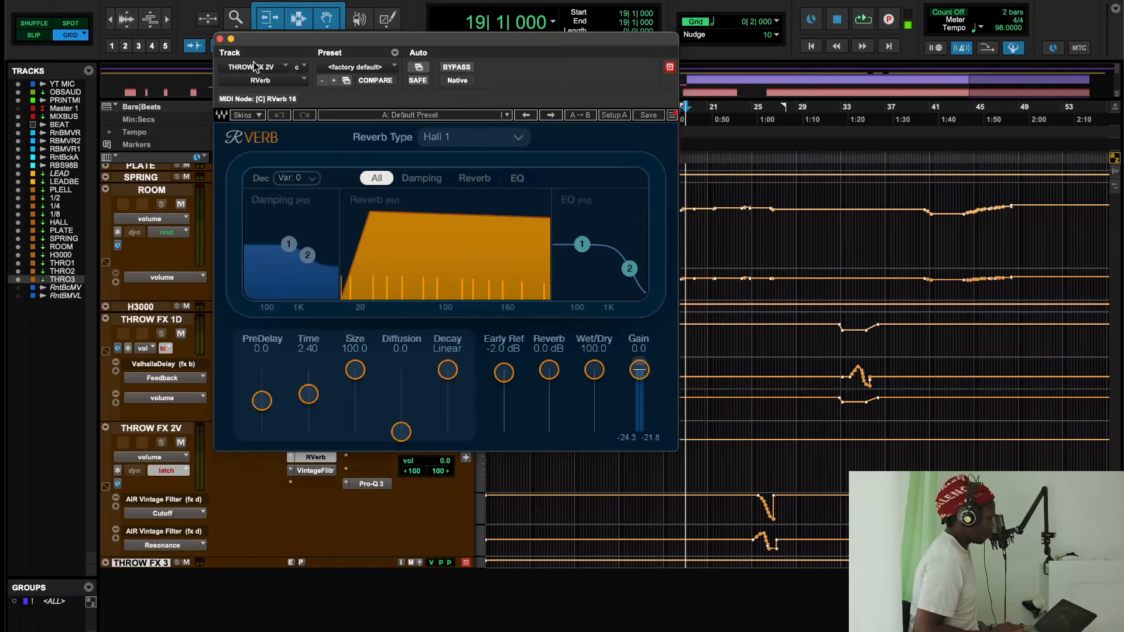
left_click(221, 39)
- Make the inactive ValhallaPlate insert on THROW FX 2V active, and audition the throw effect from bar 25
right_click(321, 447)
left_click(328, 459)
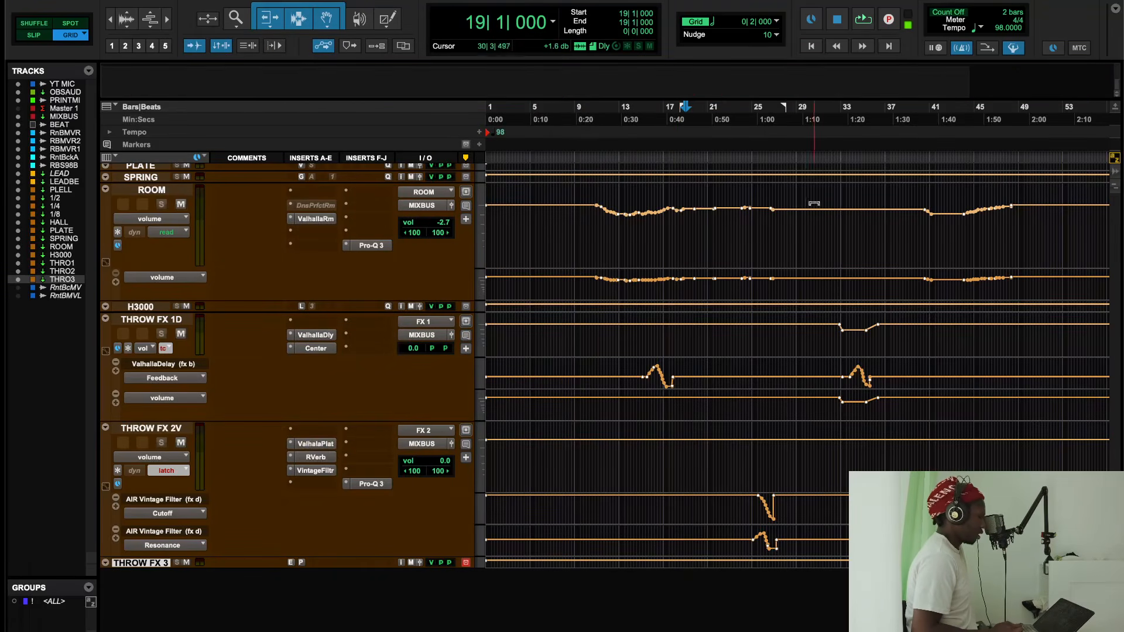
key("space")
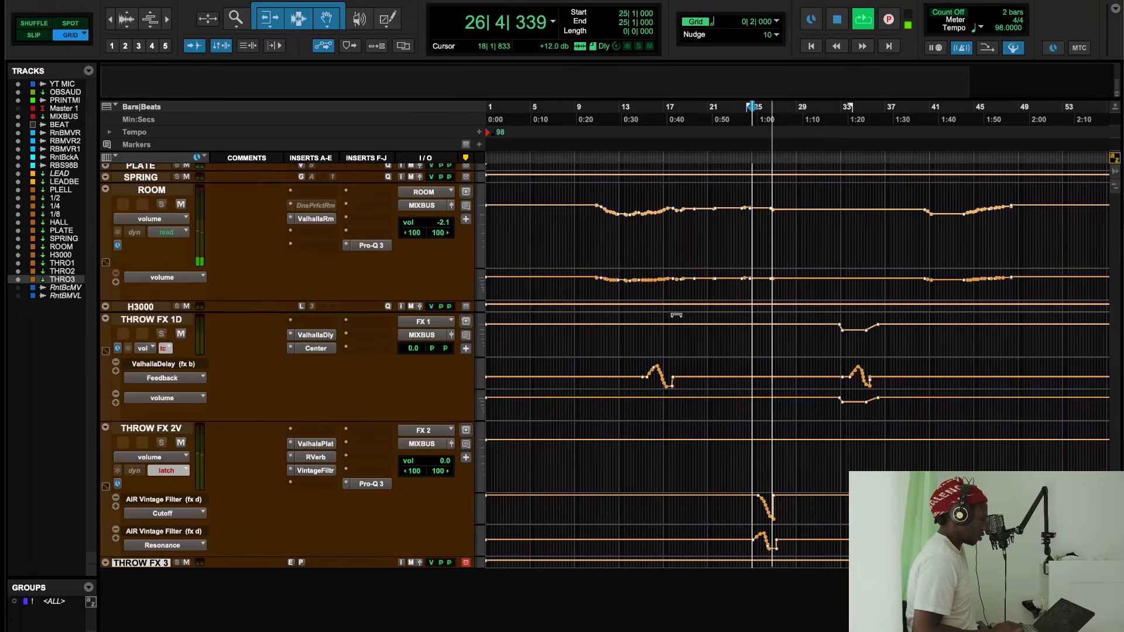
key("space")
- Inspect the ValhallaPlate and AIR Vintage Filter settings on THROW FX 2V, and play the FX 2 vocal throw from bar 25
left_click(319, 445)
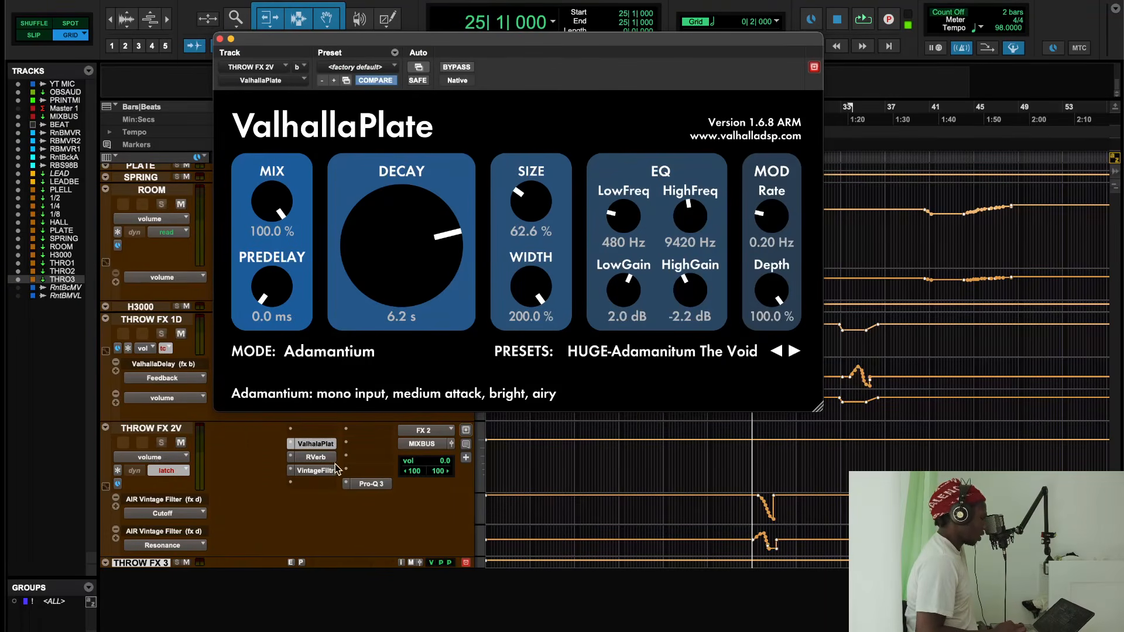
left_click(317, 471)
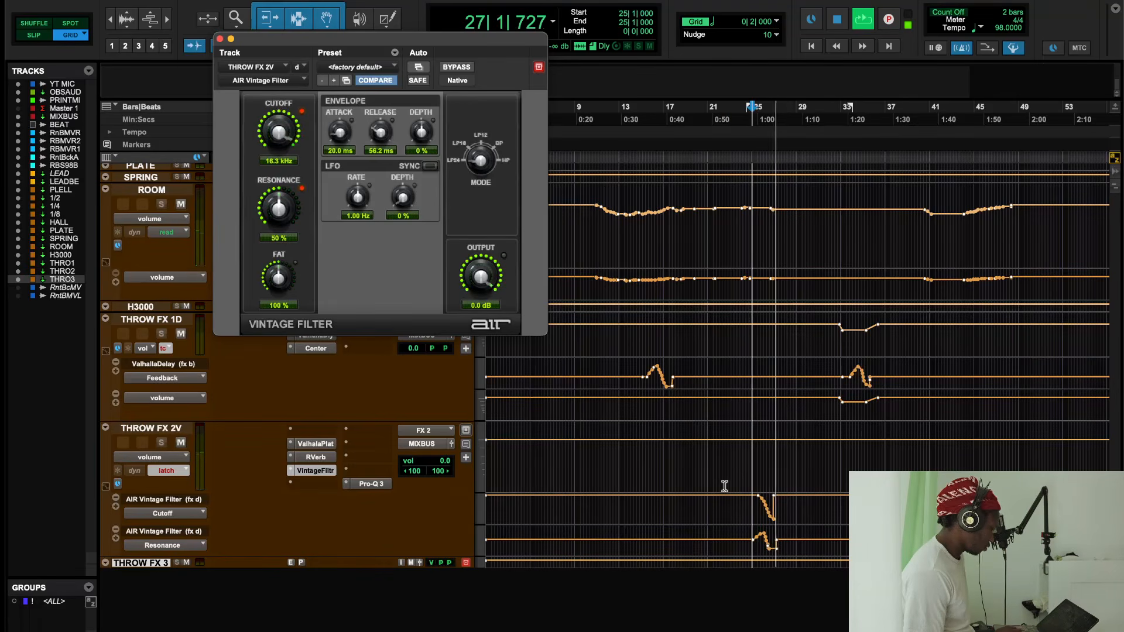
scroll(893, 466, "up", 20)
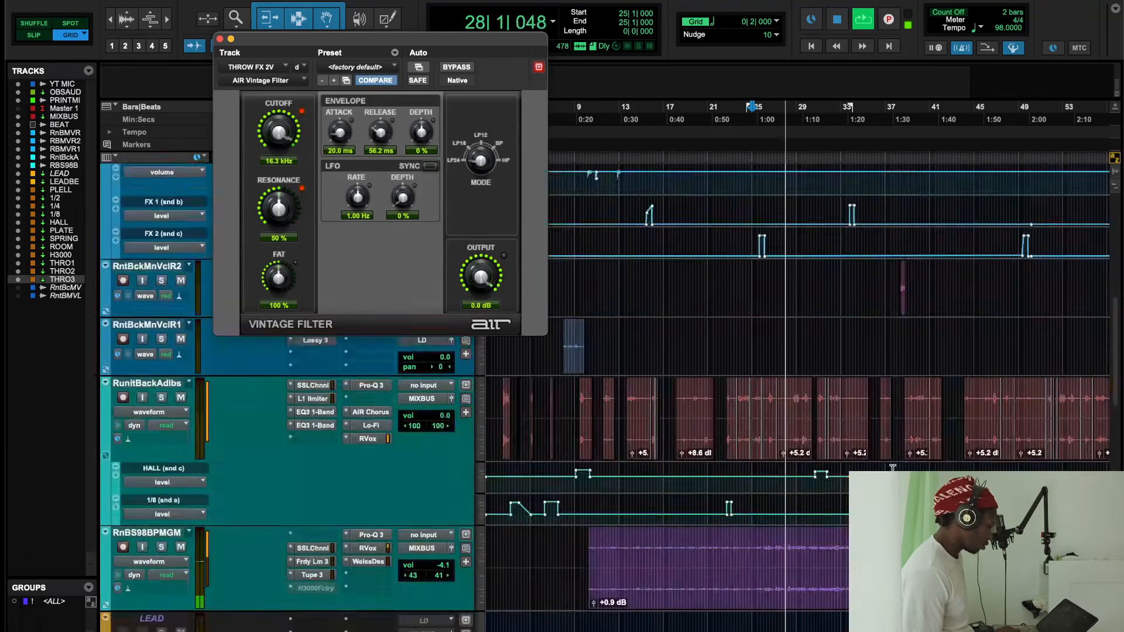
- Examine the ad-lib sends and the ROOM and THROW FX automation during playback, close the AIR Vintage Filter window, and stop playback
scroll(893, 466, "down", 10)
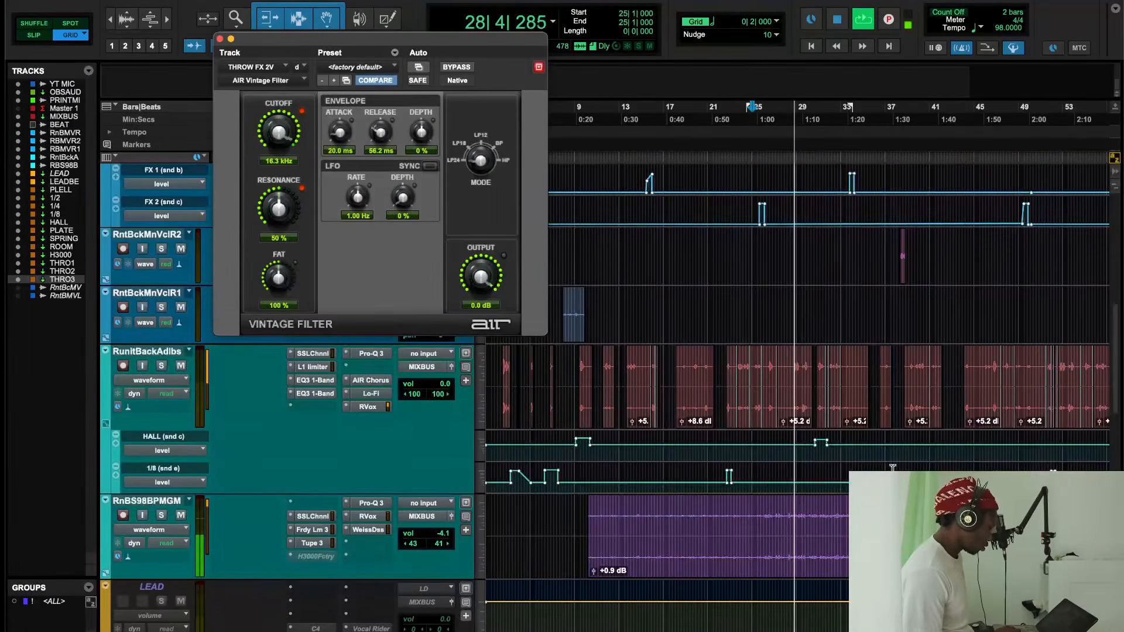
scroll(892, 467, "down", 2)
scroll(893, 466, "down", 15)
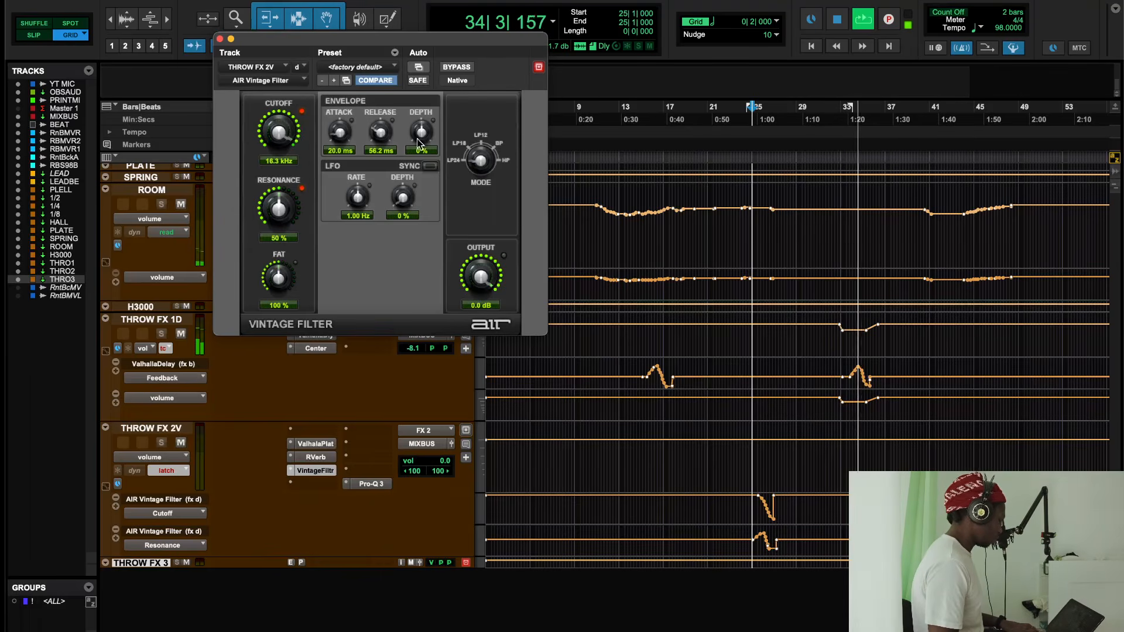
left_click(221, 39)
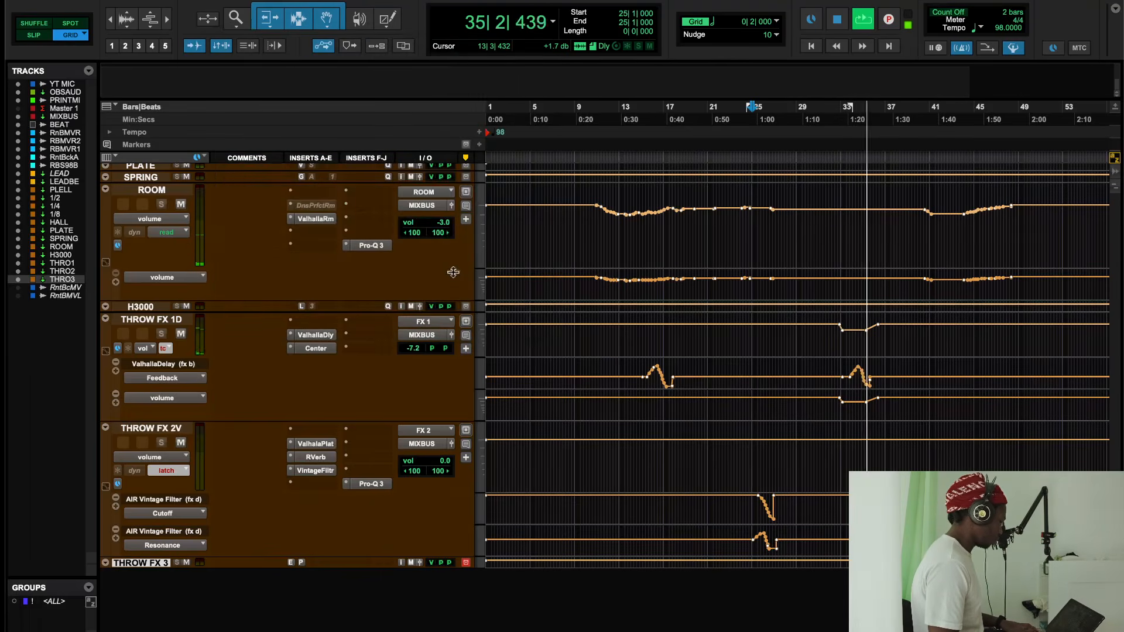
key("space")
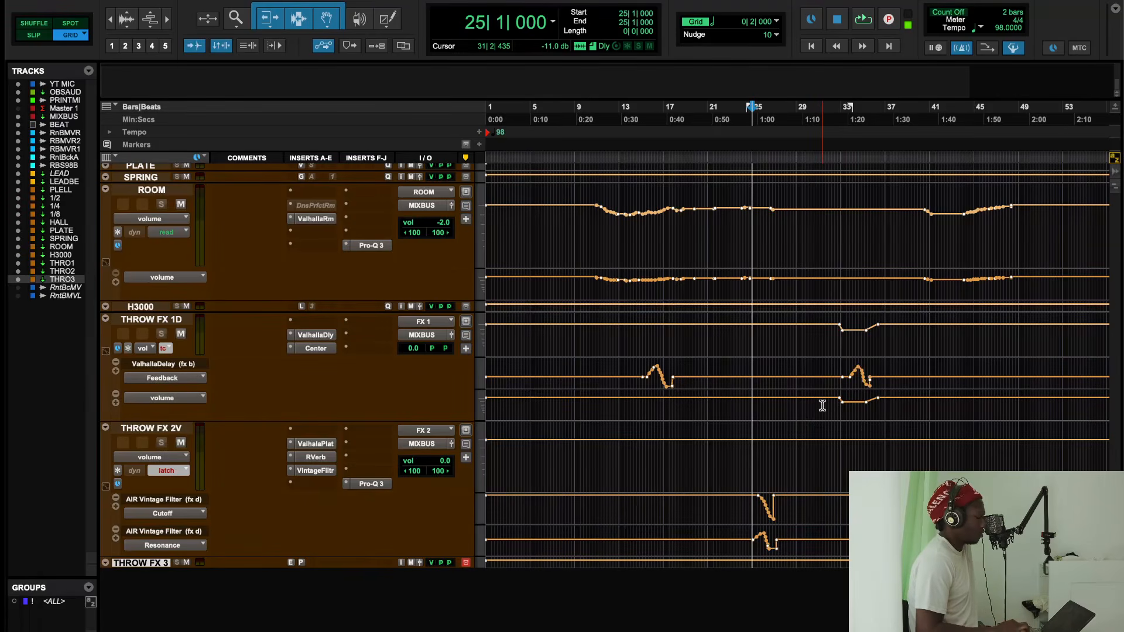
- Select the THROW FX 1D automation from 31|3|000 to 39|3|000, try lowering the track volume to -13.4 dB, and play the section
left_click_drag(826, 383, 910, 398)
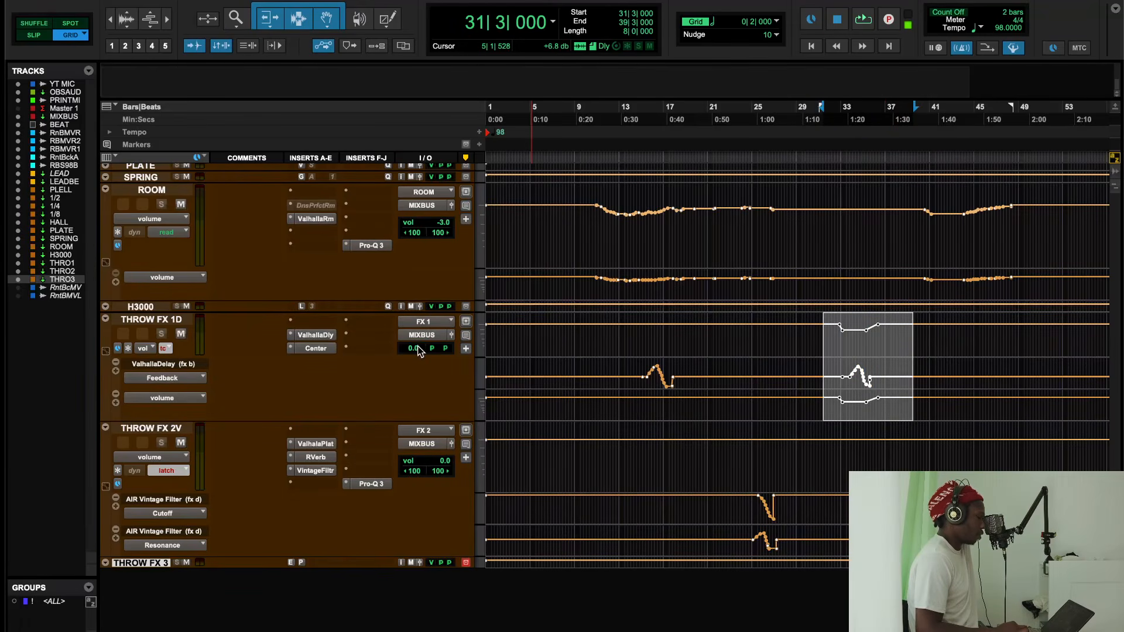
left_click_drag(416, 351, 417, 361)
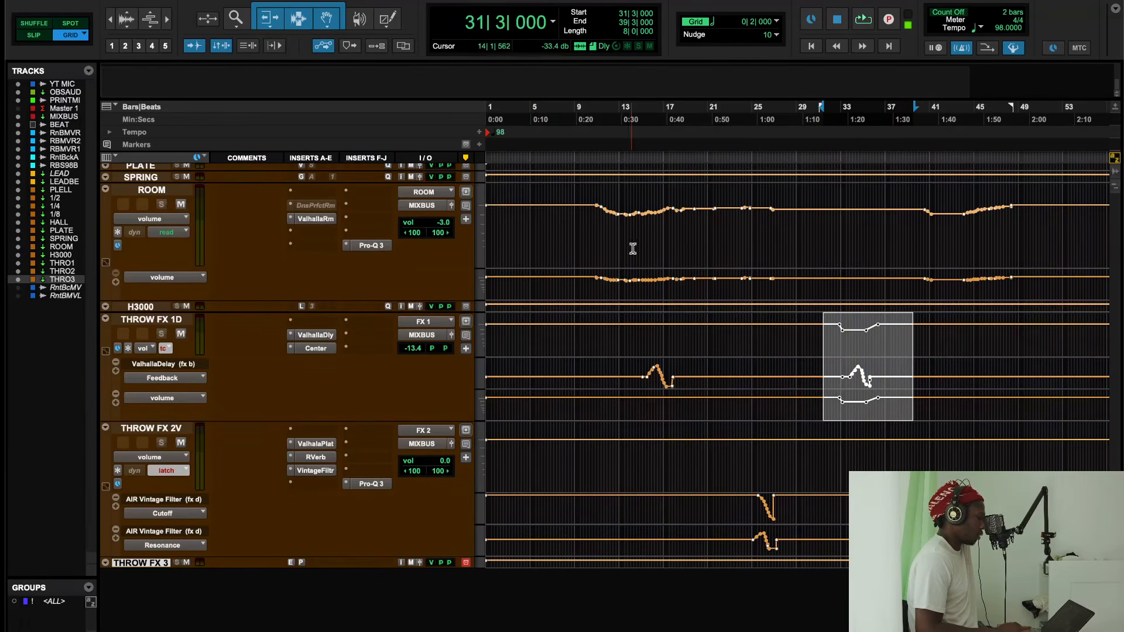
key("space")
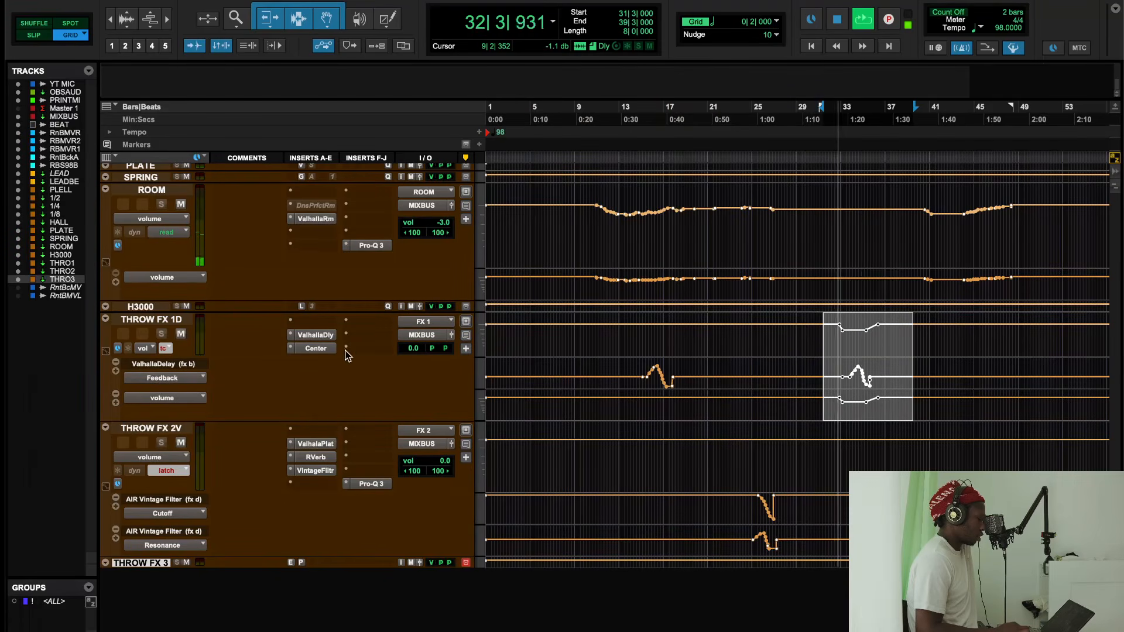
- Lower the Master level of the Center insert on THROW FX 1D to -11.0 dB, and audition the throw from bar 31
left_click(315, 348)
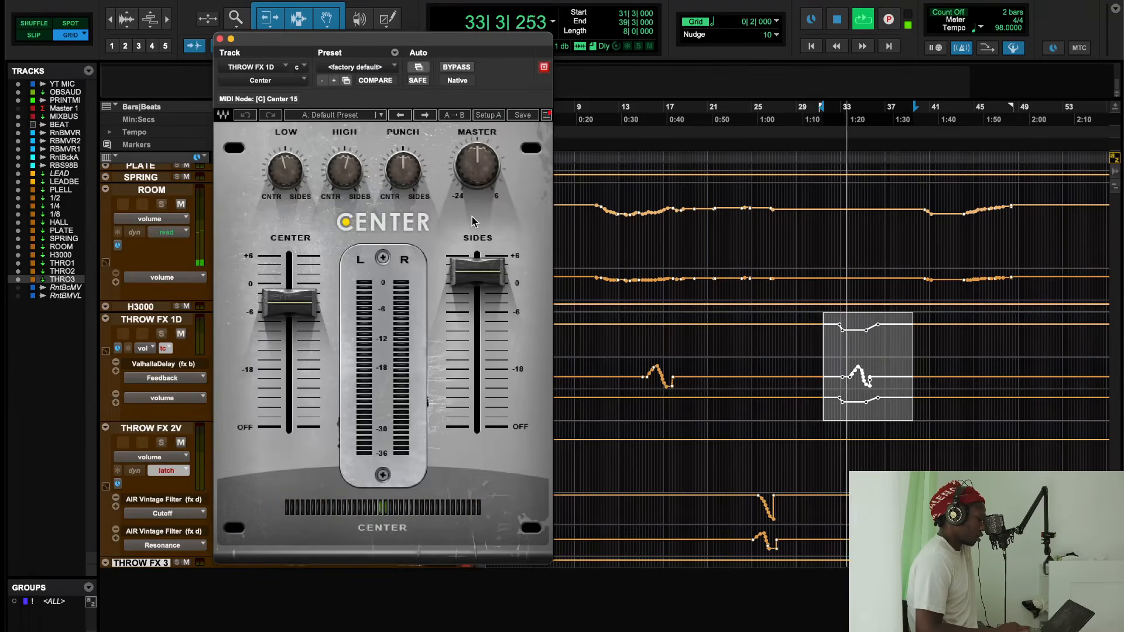
left_click_drag(477, 166, 477, 199)
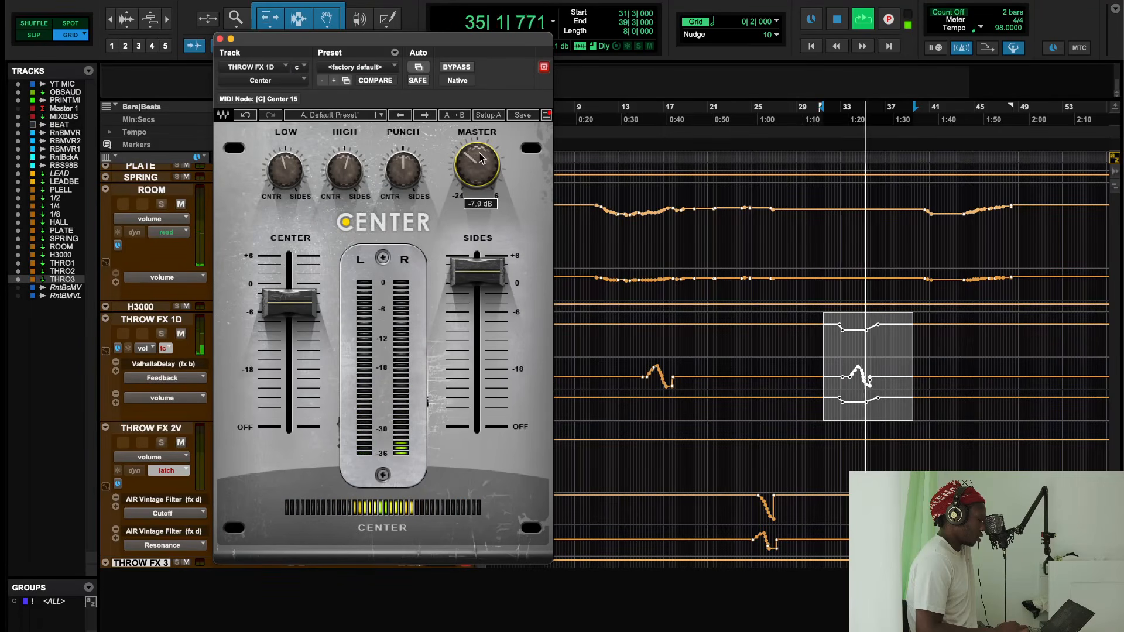
left_click_drag(479, 157, 479, 167)
key("space")
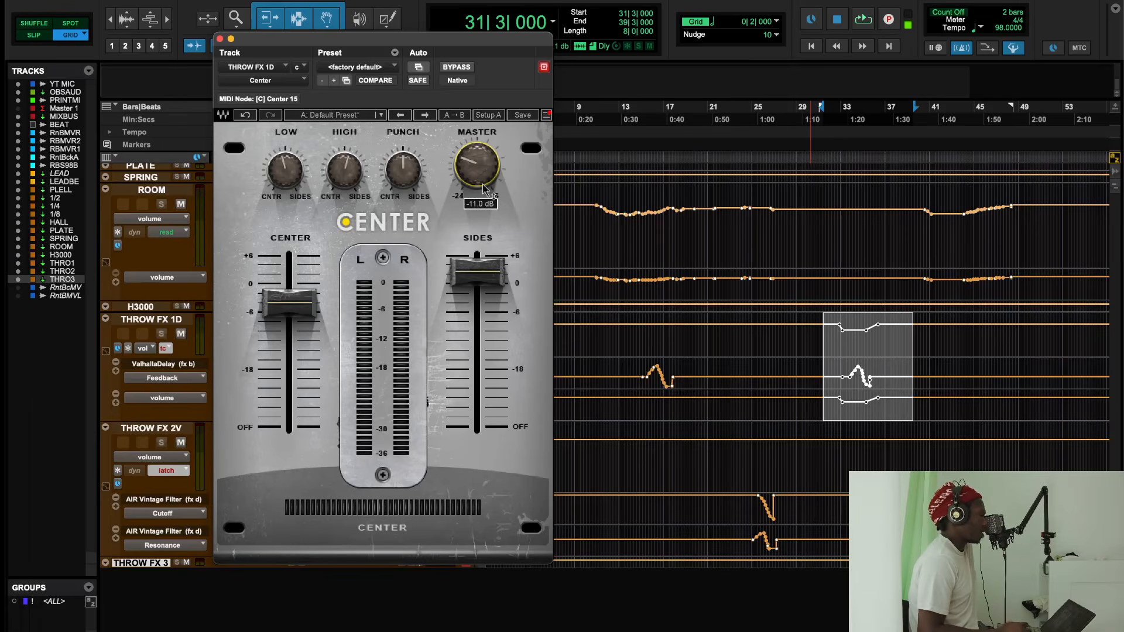
key("space")
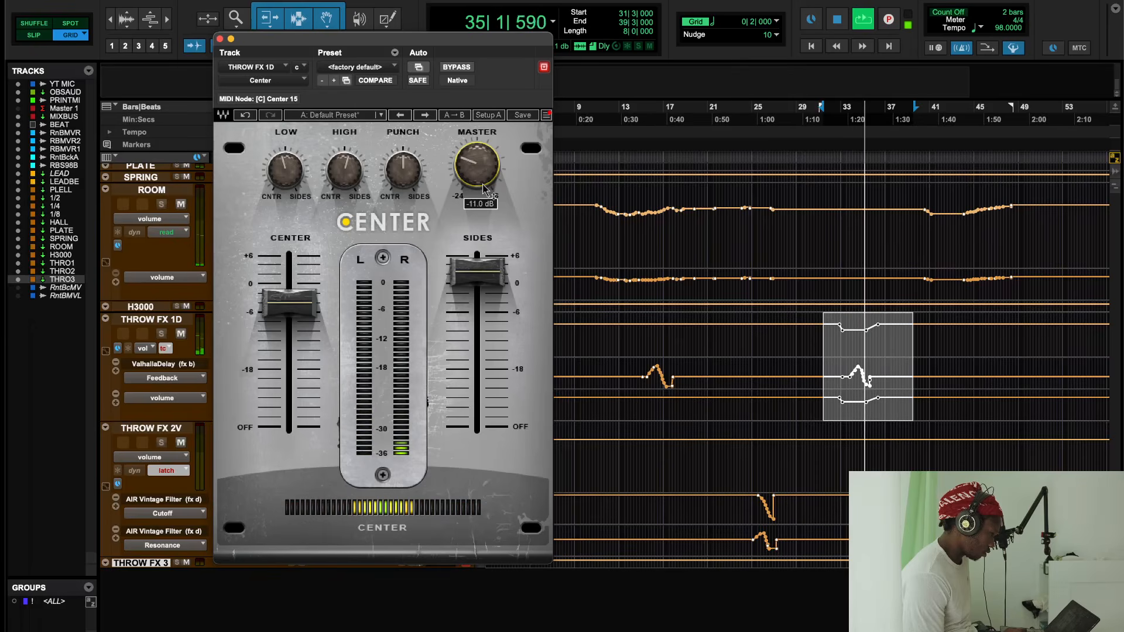
key("space")
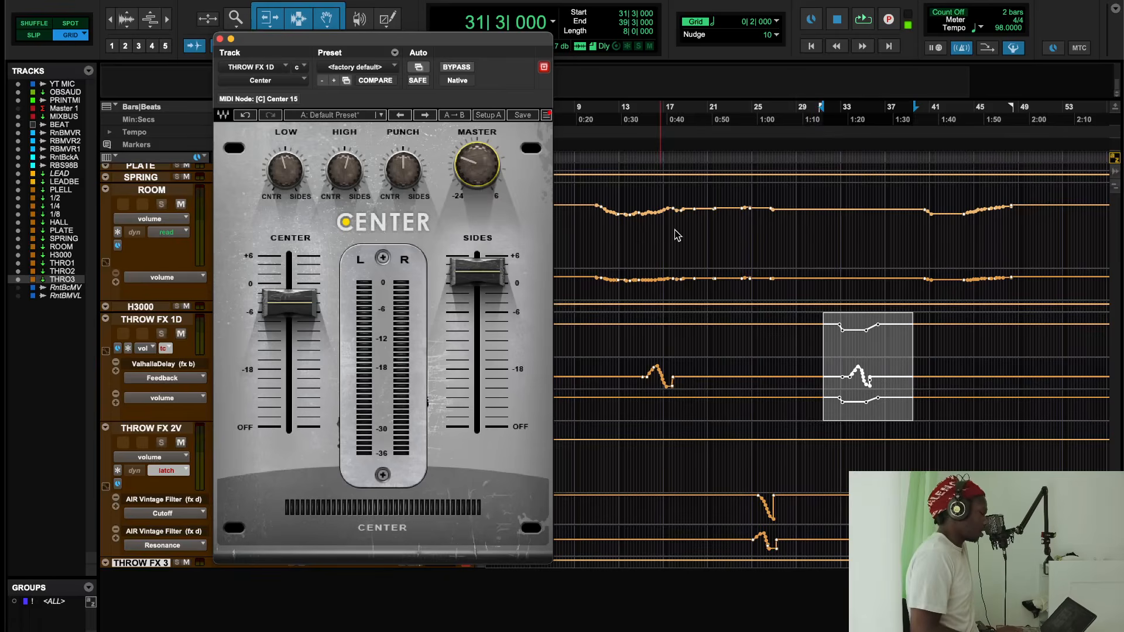
- Look over the clips and automation from the BEAT and vocal tracks to the effect returns, closing the Center plug-in window
scroll(677, 235, "up", 10)
scroll(677, 246, "down", 3)
scroll(697, 370, "down", 5)
scroll(779, 295, "up", 5)
scroll(778, 296, "left", 10)
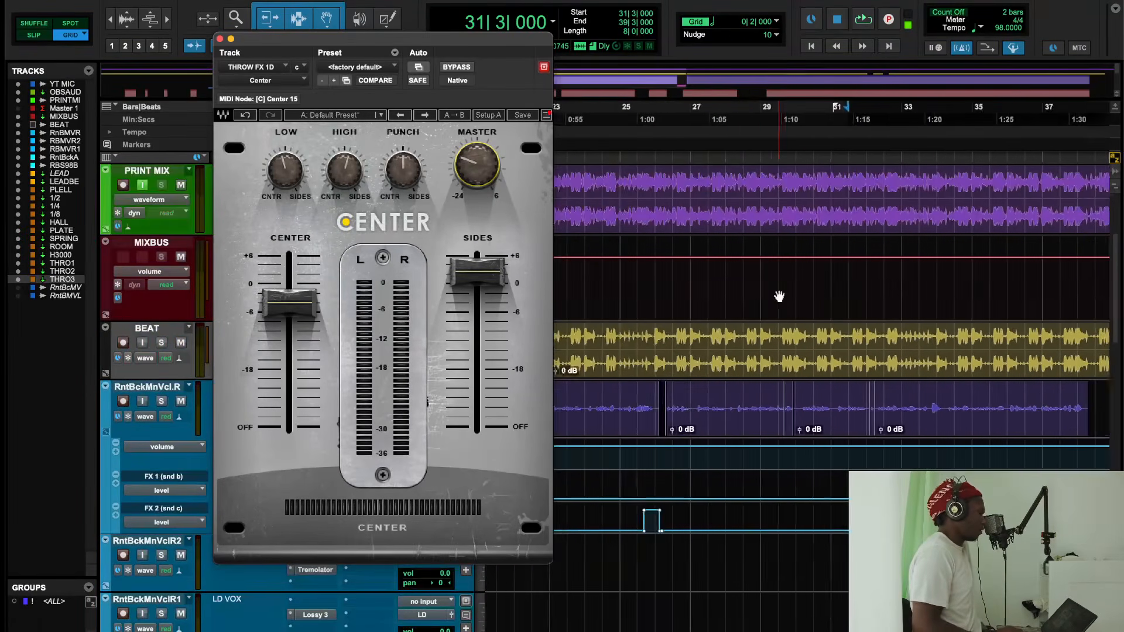
scroll(779, 296, "right", 15)
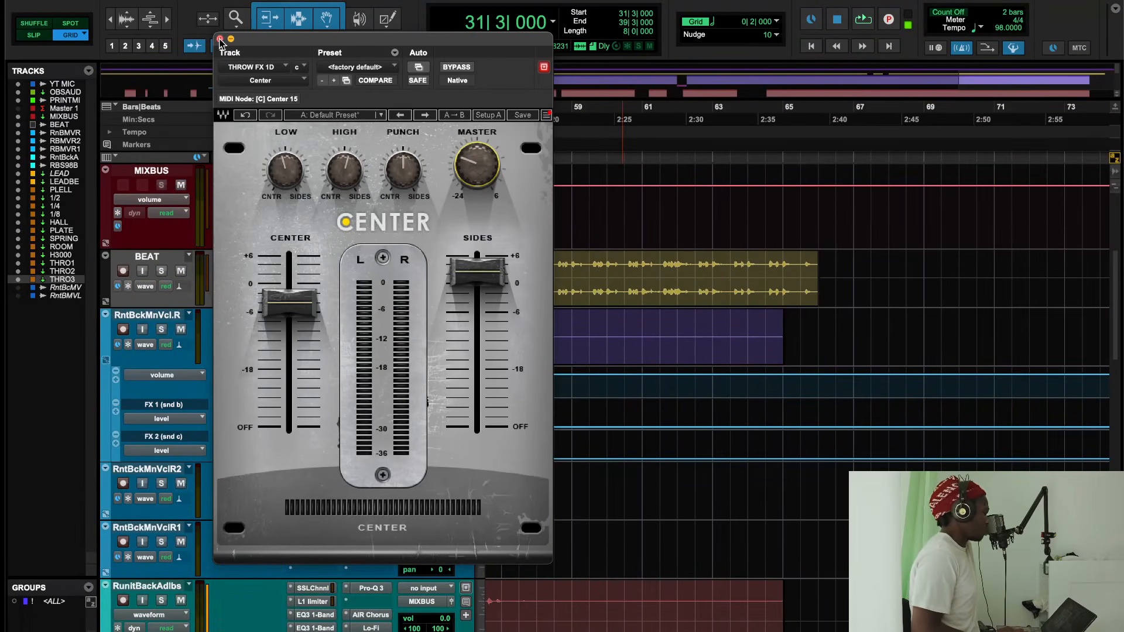
left_click(220, 39)
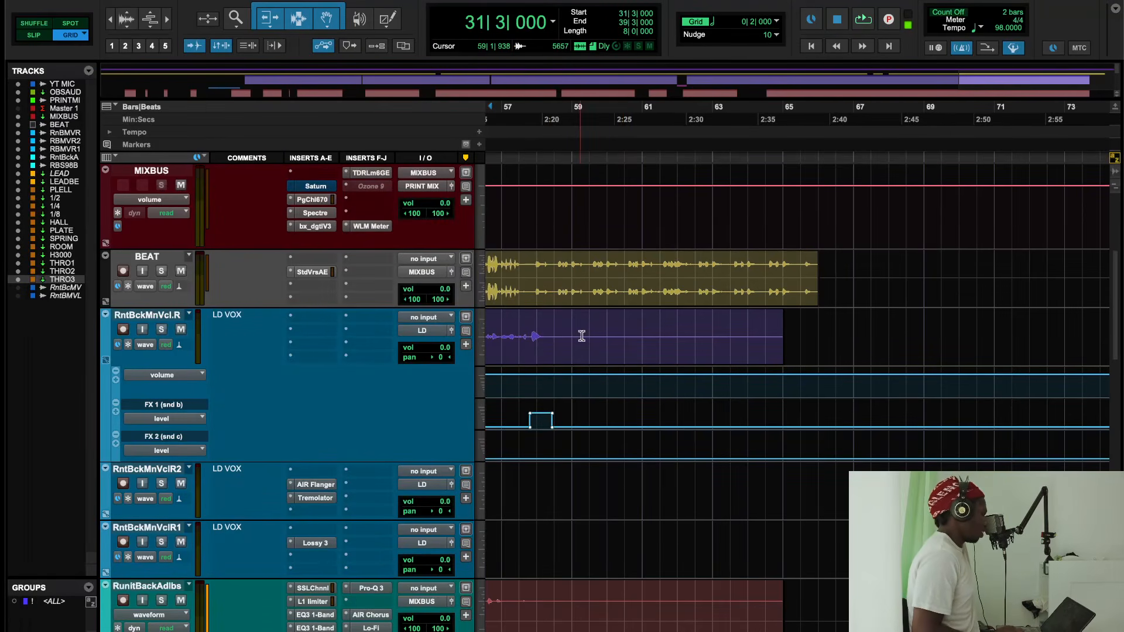
scroll(581, 336, "left", 15)
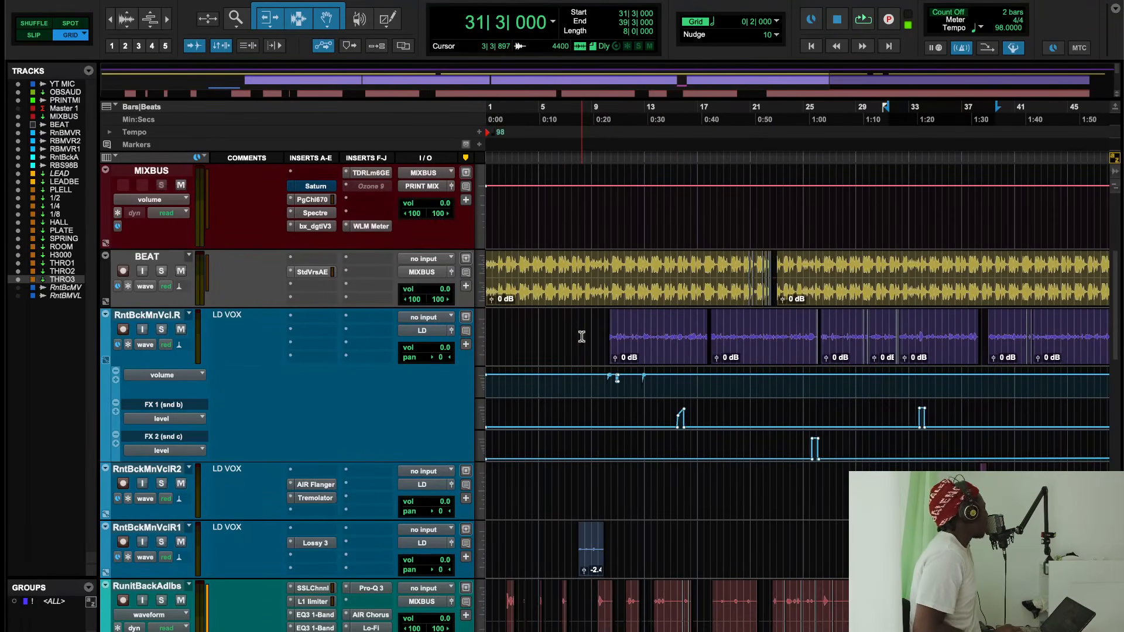
scroll(582, 336, "down", 20)
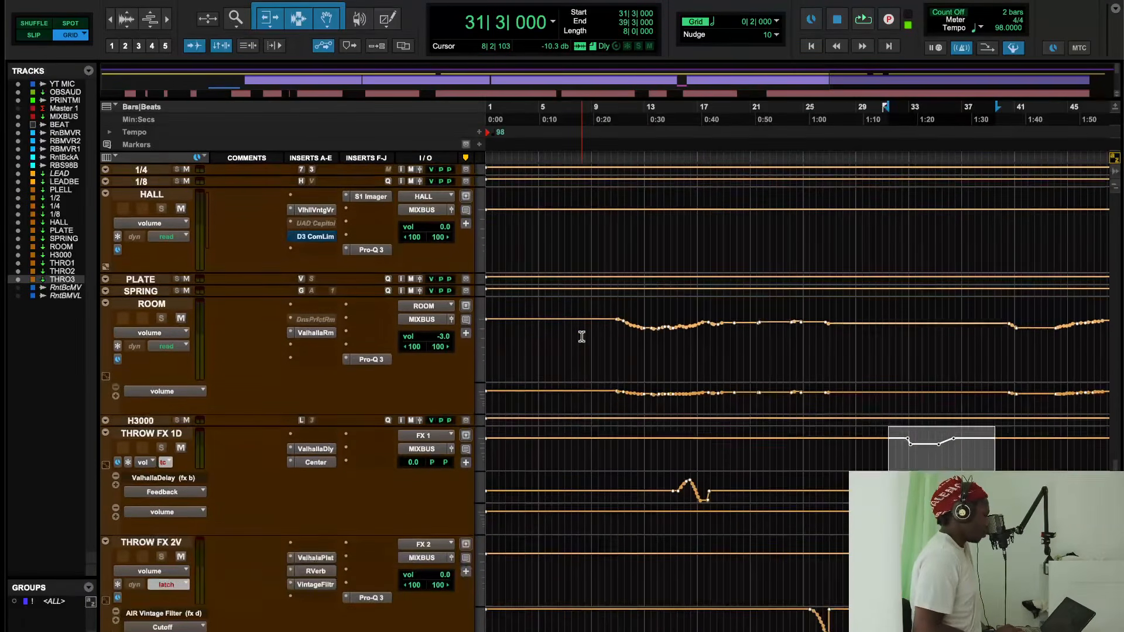
scroll(582, 336, "up", 10)
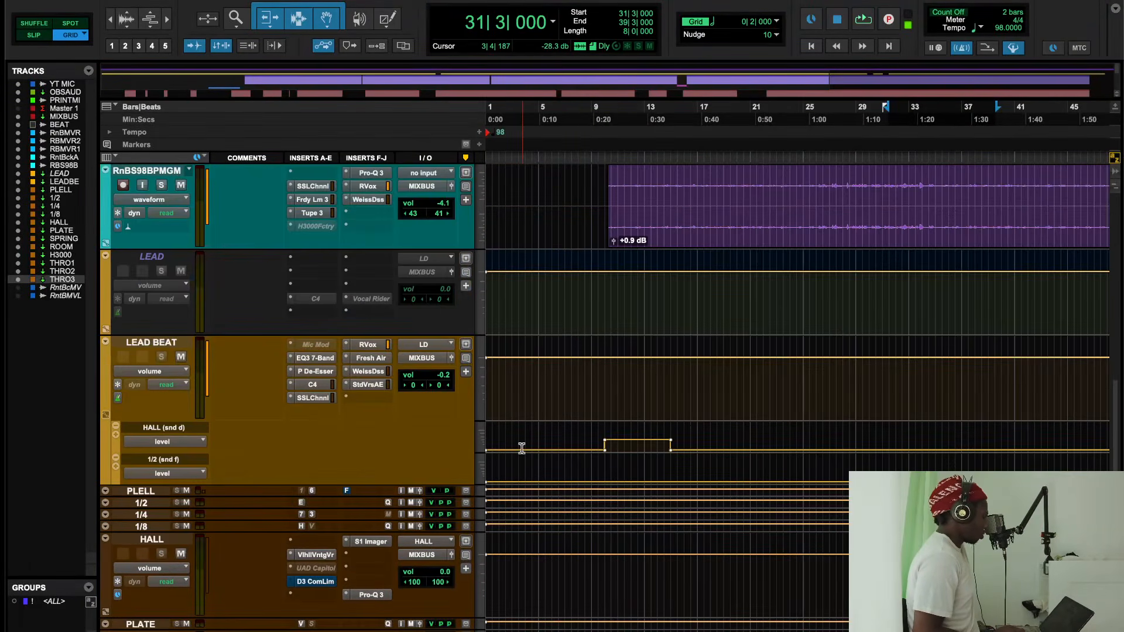
scroll(524, 470, "down", 5)
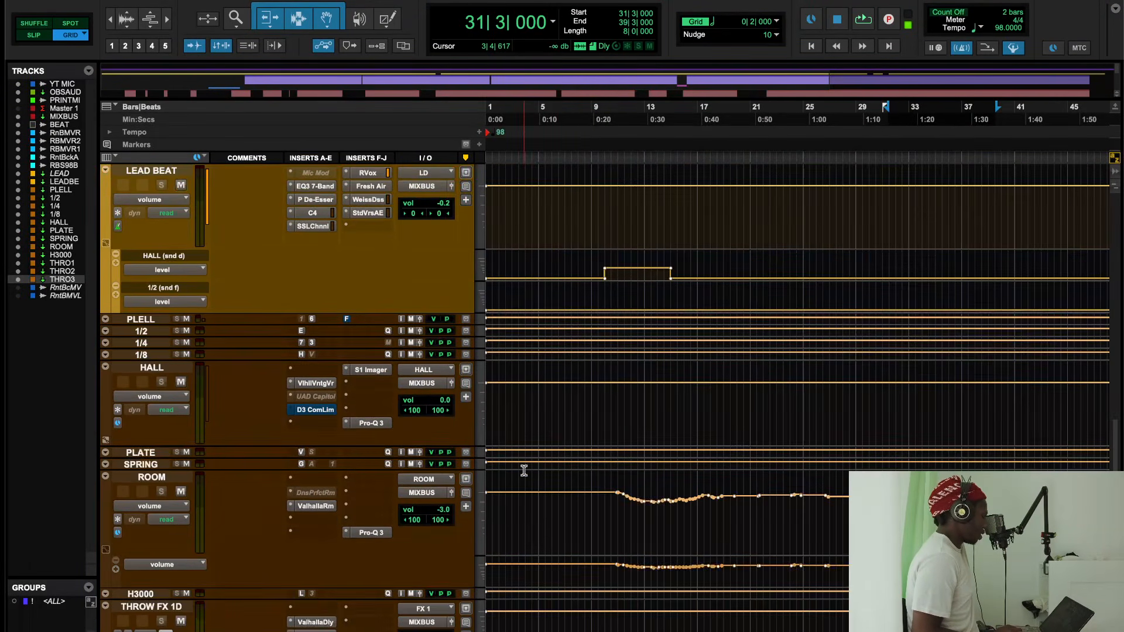
- Open the S1 Imager insert on the HALL track, and place the playback position at 38|3|000
left_click(369, 369)
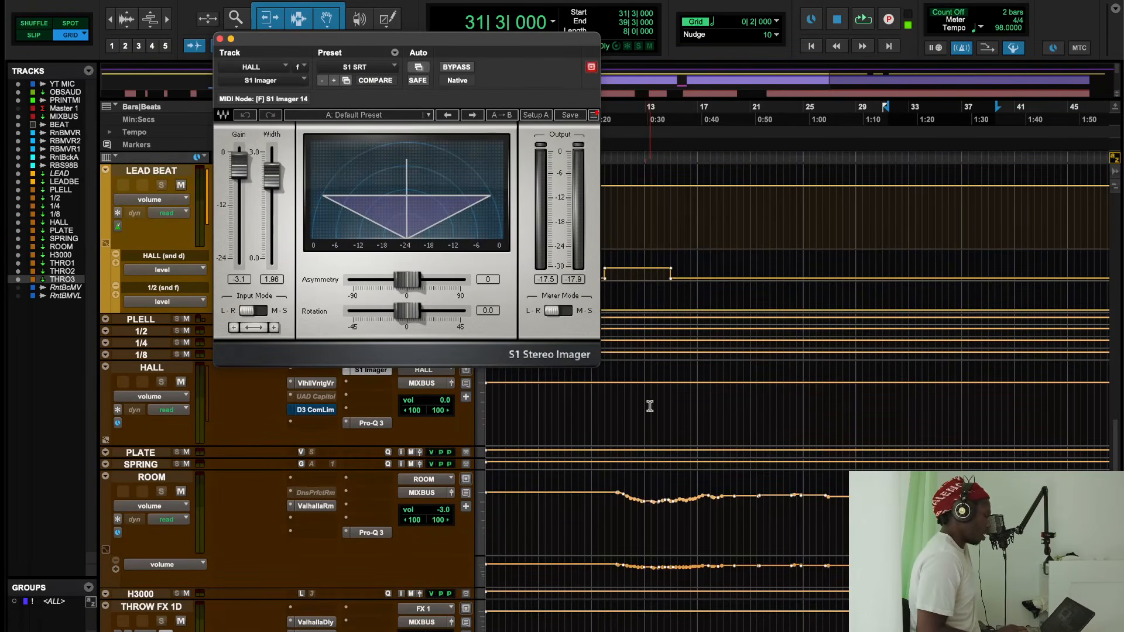
scroll(650, 405, "down", 3)
scroll(650, 405, "up", 5)
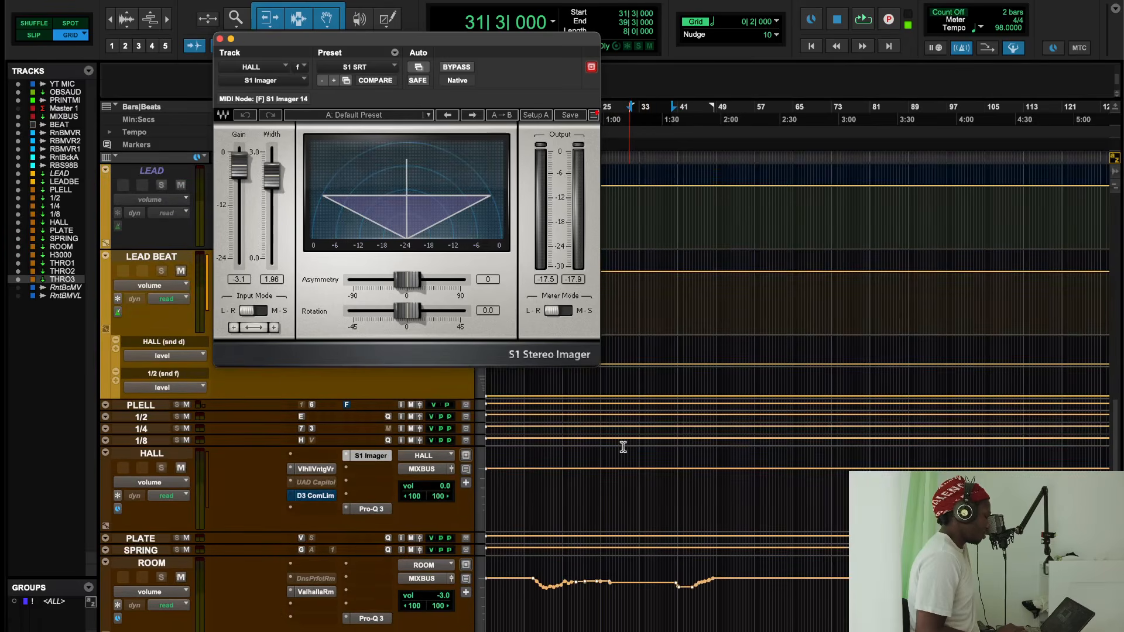
scroll(622, 446, "up", 3)
left_click(621, 445)
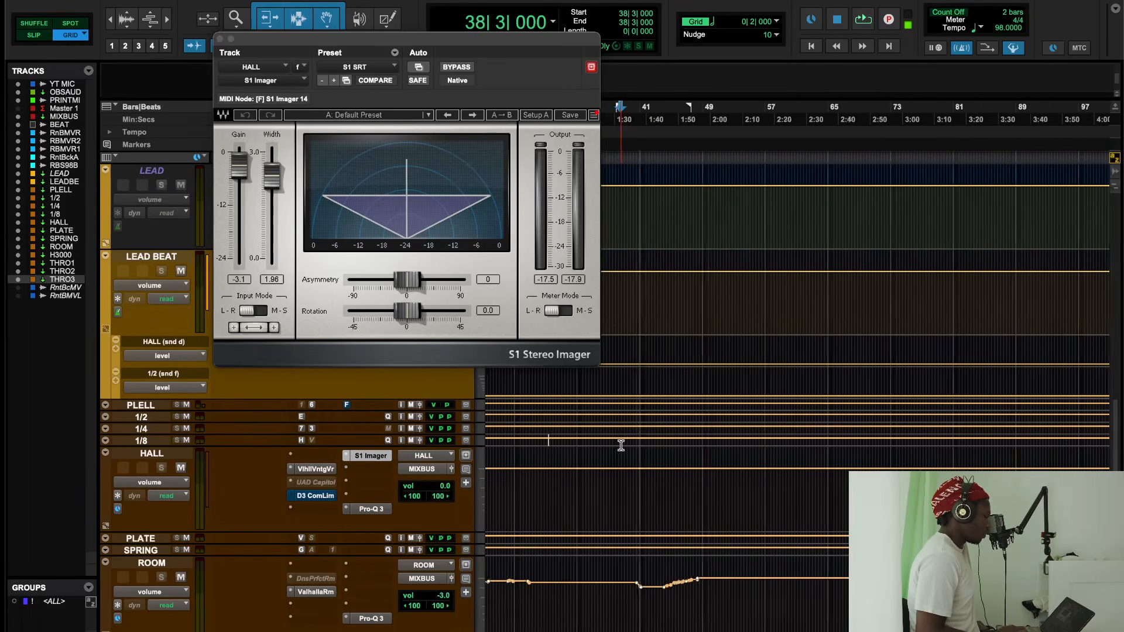
scroll(621, 445, "up", 2)
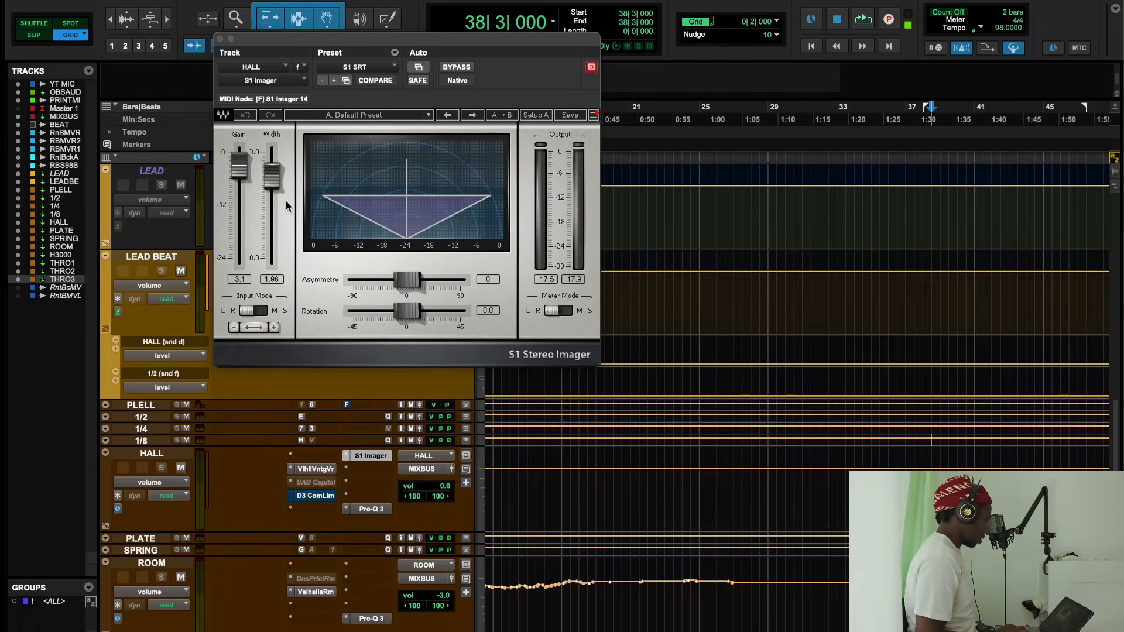
- Enable automation for the S1 Imager's Width, and set the HALL track's automation mode to write
right_click(276, 181)
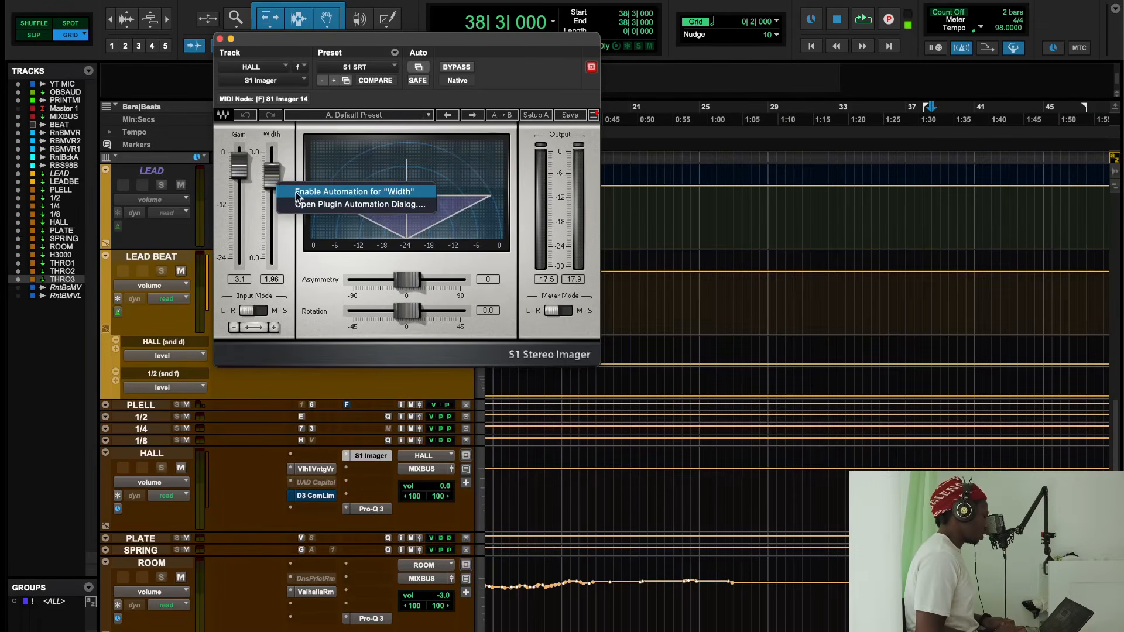
left_click(294, 187)
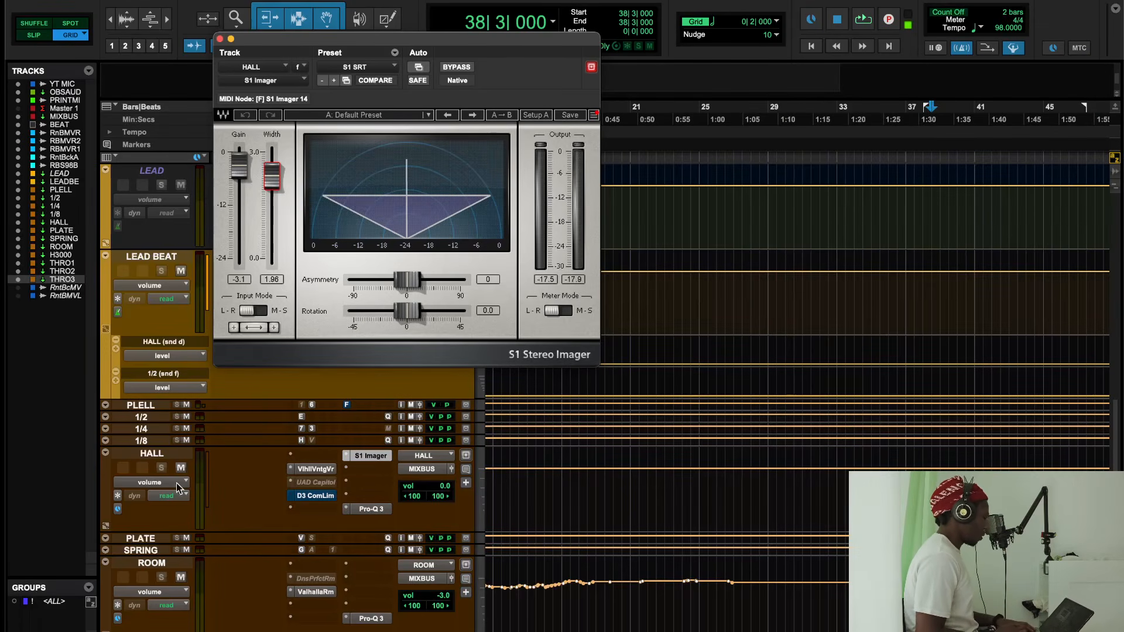
left_click(170, 496)
left_click(177, 547)
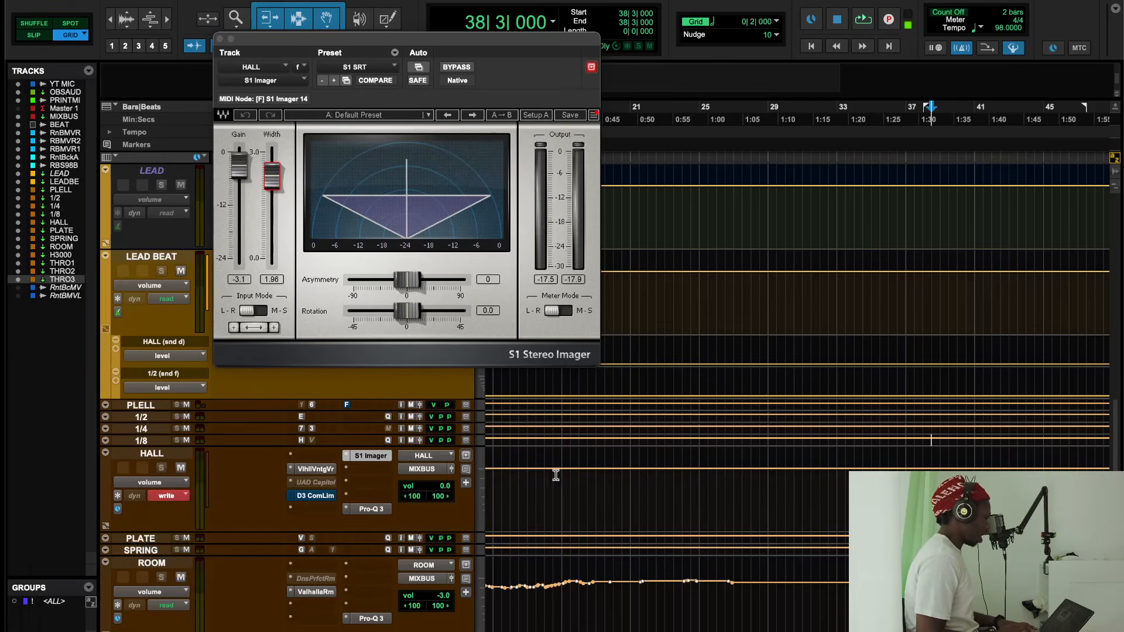
- Record S1 Imager Width automation on HALL from 38|3|000, narrowing to 0.42, widening through 1.09 and further, and stop playback
key("space")
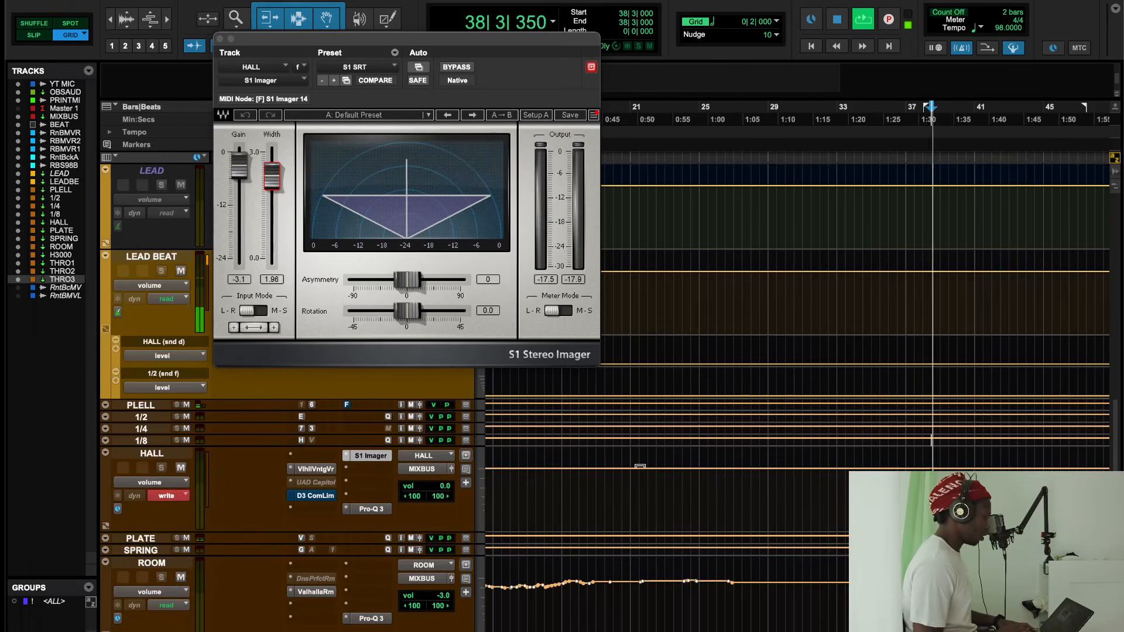
left_click_drag(273, 178, 273, 230)
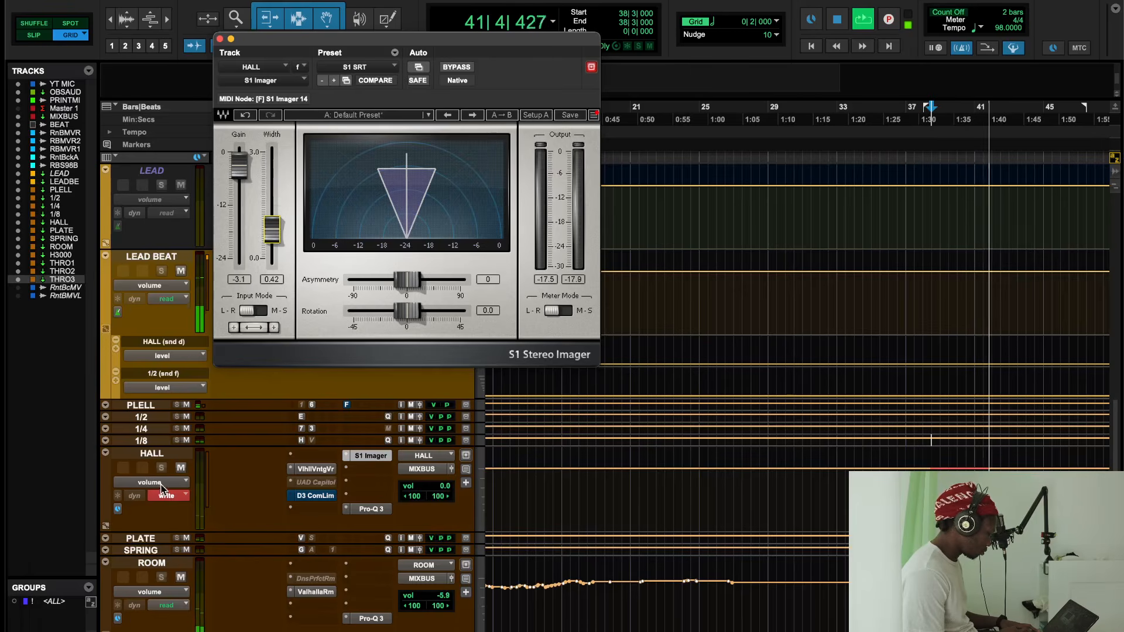
left_click_drag(272, 228, 271, 202)
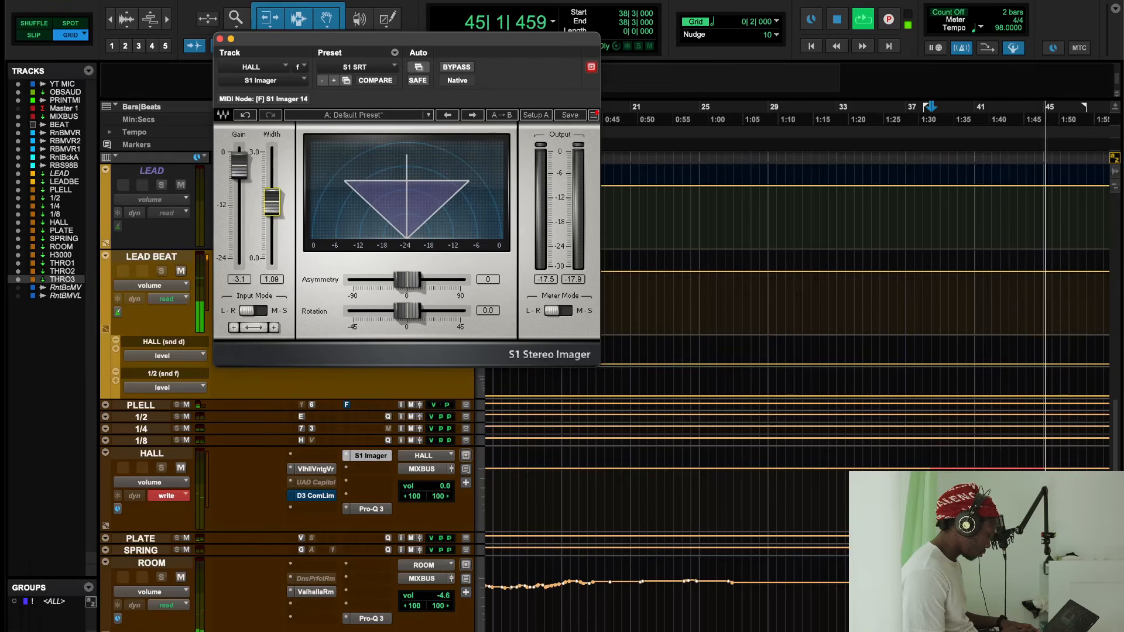
left_click_drag(278, 217, 277, 191)
key("space")
- Show the S1 Imager Width automation on the HALL track, and play it back from 38|1|000 while viewing the ad-lib tracks
left_click(135, 483)
mouse_move(176, 560)
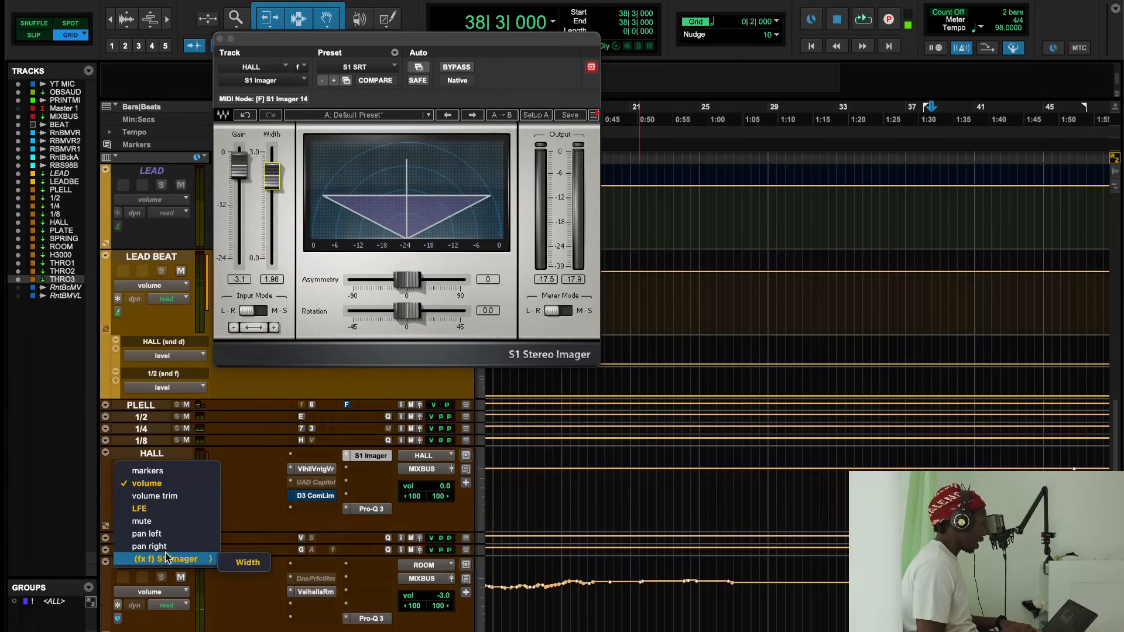
left_click(240, 563)
left_click(924, 281)
key("space")
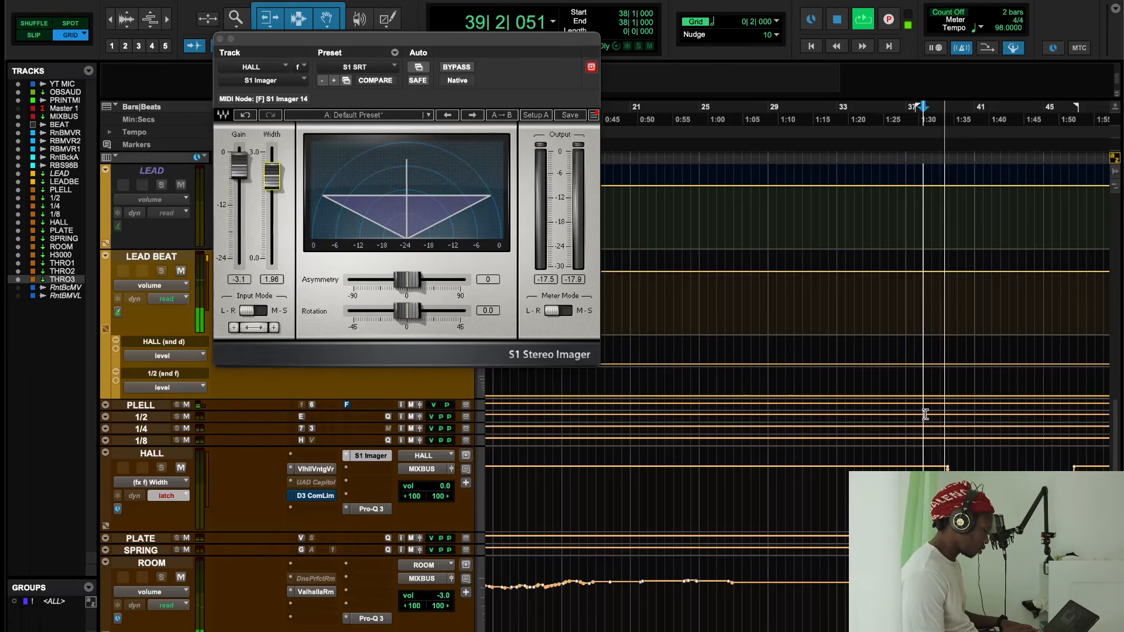
scroll(925, 413, "up", 5)
scroll(927, 417, "down", 1)
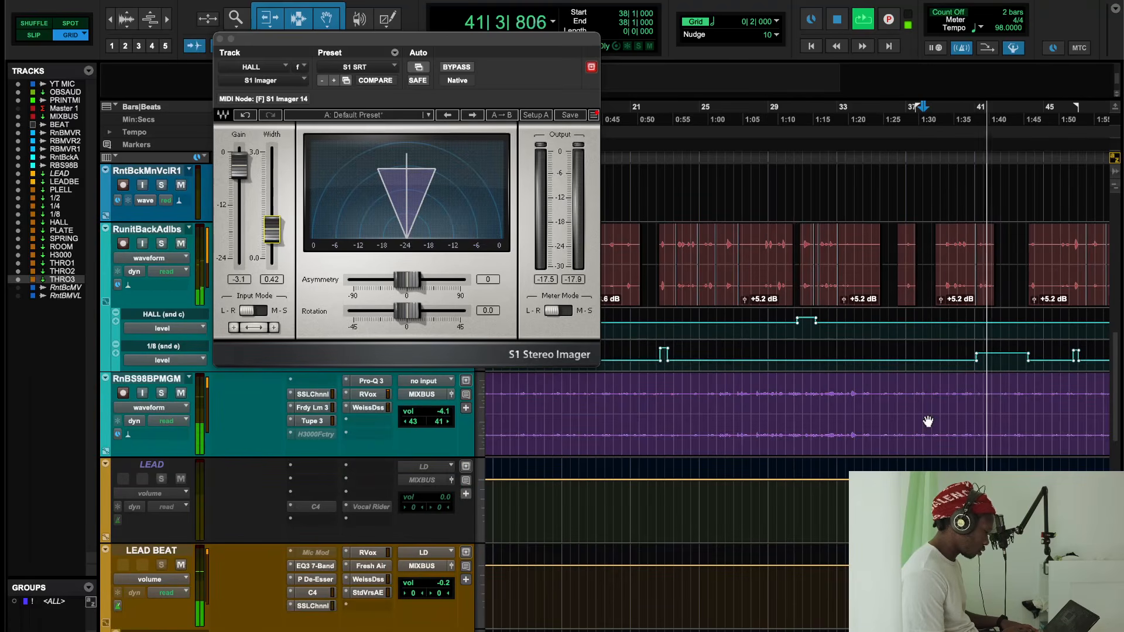
key("space")
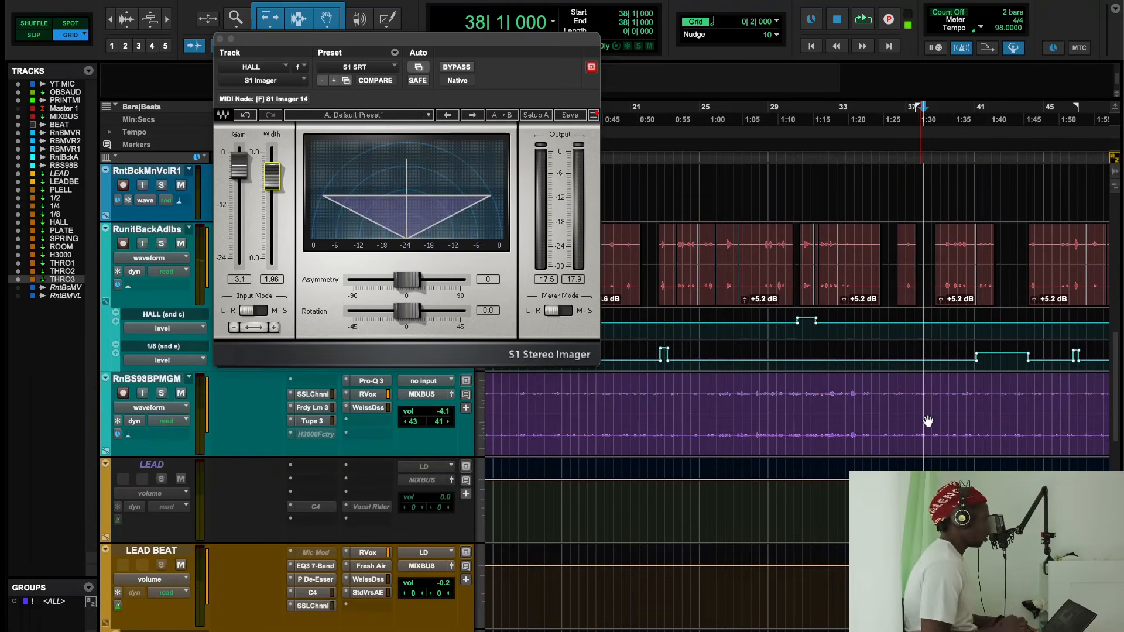
- Move the S1 Imager window clear of the insert slots on RntBckMnVclR1
key("super+bracketright")
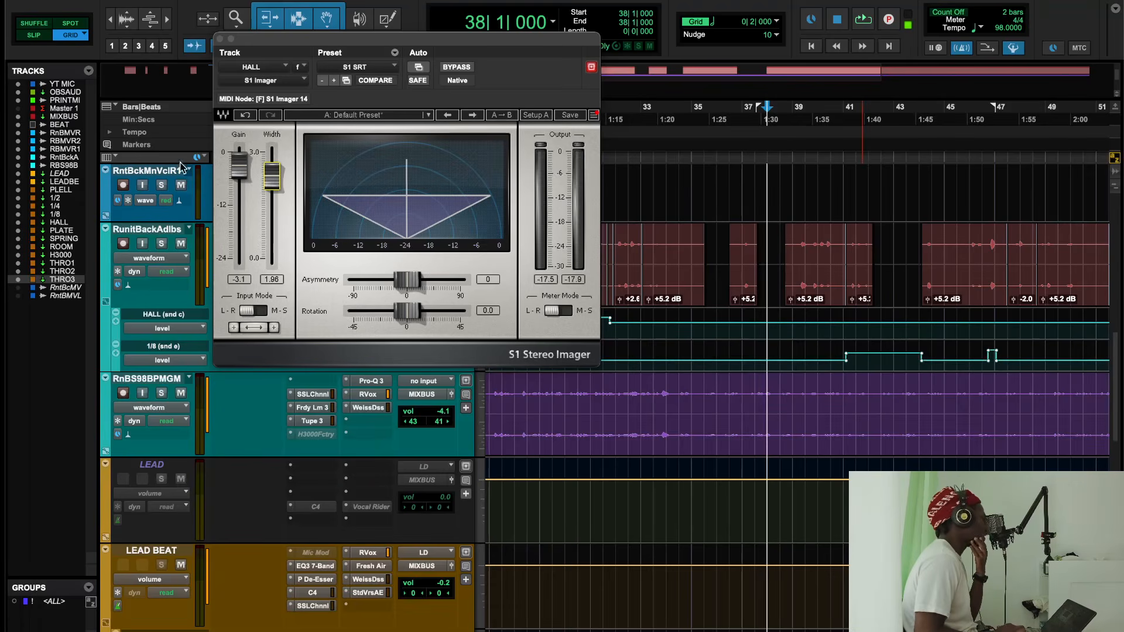
left_click_drag(319, 44, 321, 226)
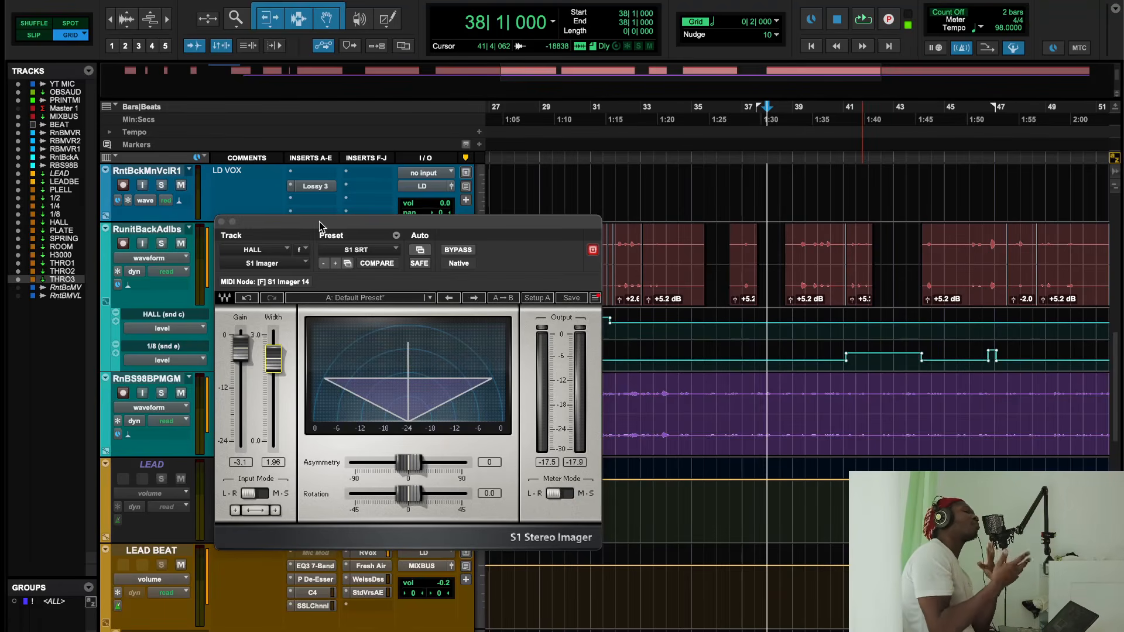
- Play back from 38|1|000 with the S1 Imager window closed, examine the ad-lib and lead vocal automation lanes, and stop playback
key("space")
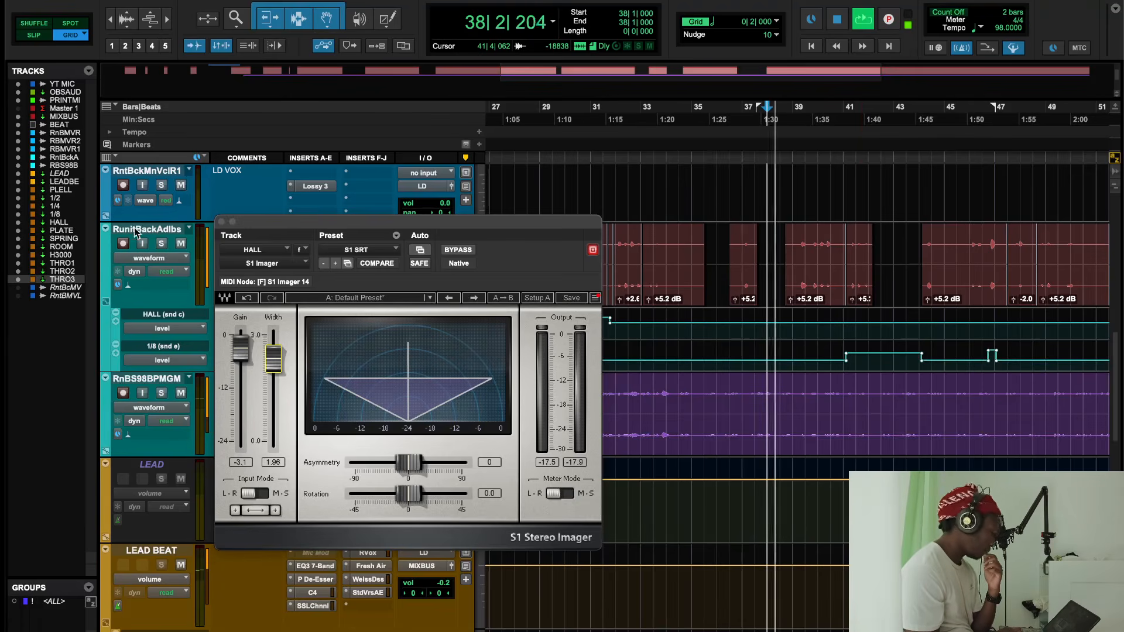
left_click(222, 222)
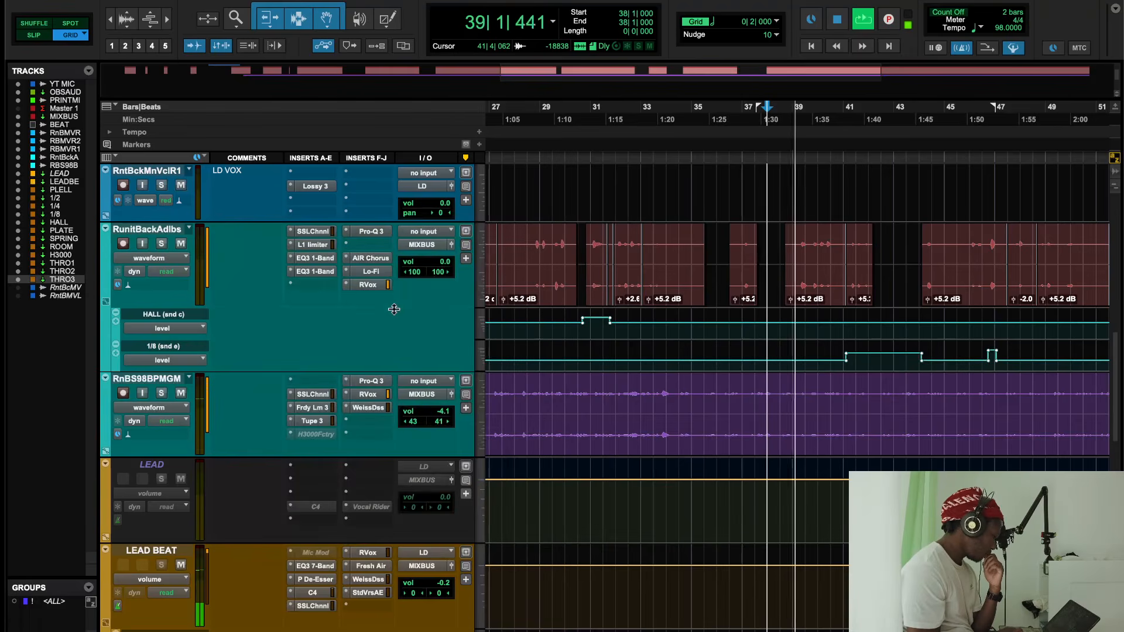
scroll(394, 309, "up", 3)
scroll(393, 310, "up", 1)
scroll(754, 432, "down", 3)
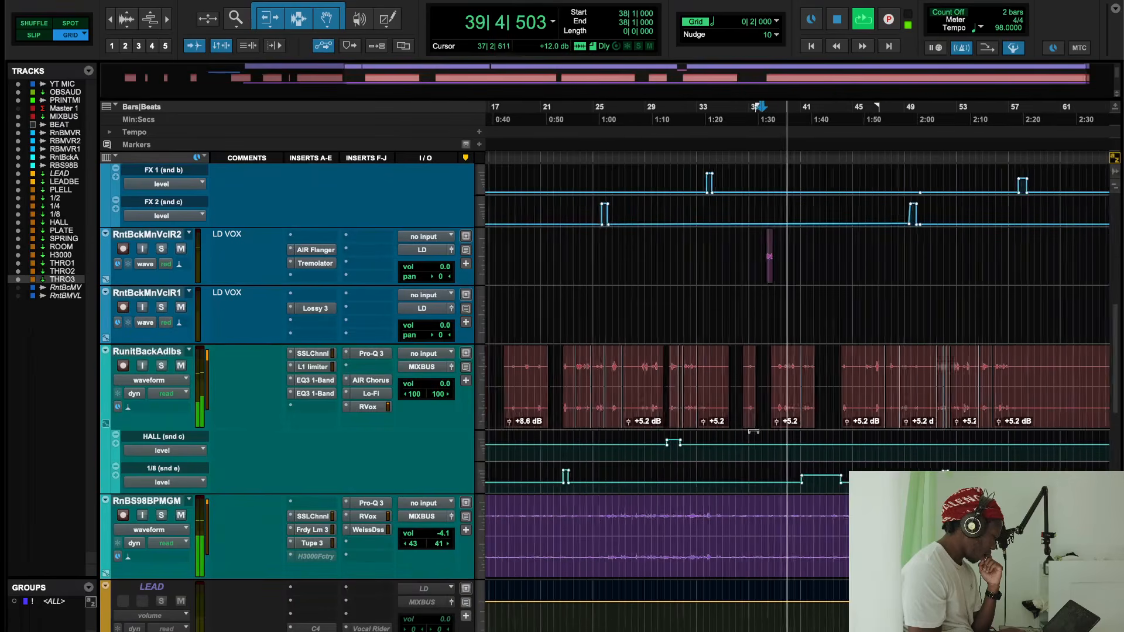
scroll(754, 431, "up", 2)
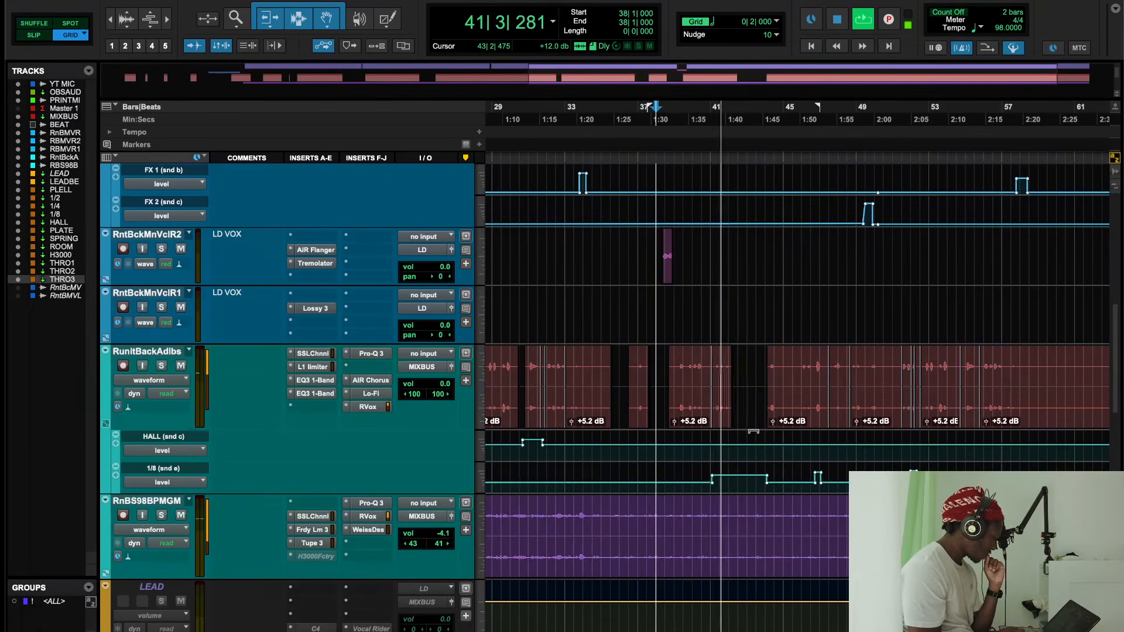
scroll(753, 431, "up", 10)
scroll(754, 432, "down", 5)
key("space")
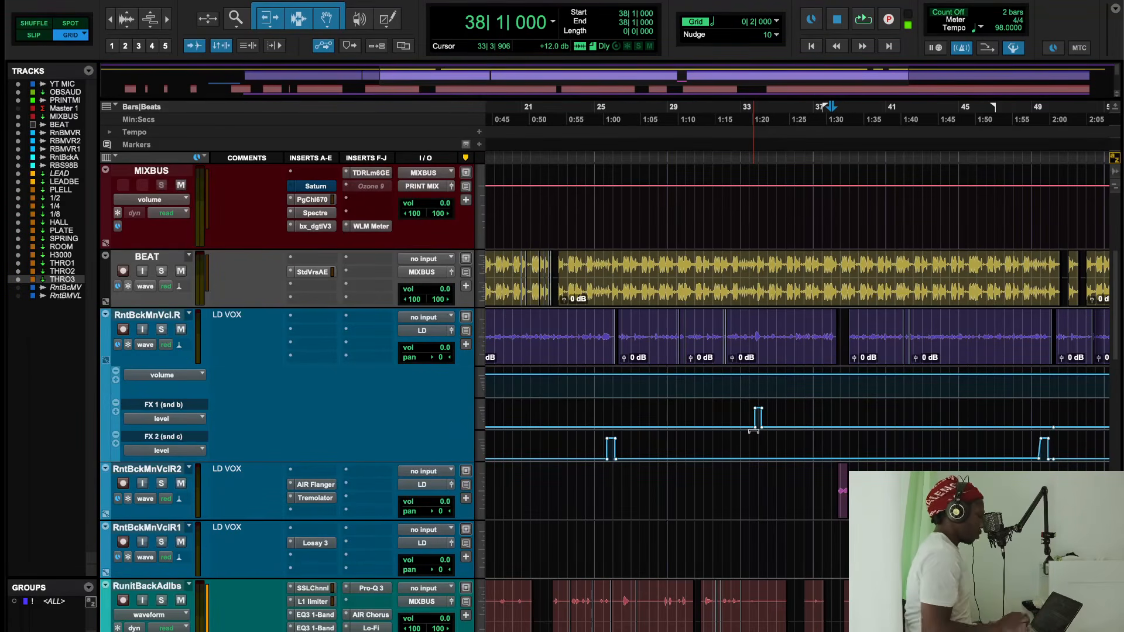
- Move the RunitBackAdlbs clip starting at 27|2|247 onto the RntBckMnVclR1 track, and audition it from 28|3|000
scroll(732, 541, "down", 10)
scroll(733, 542, "up", 3)
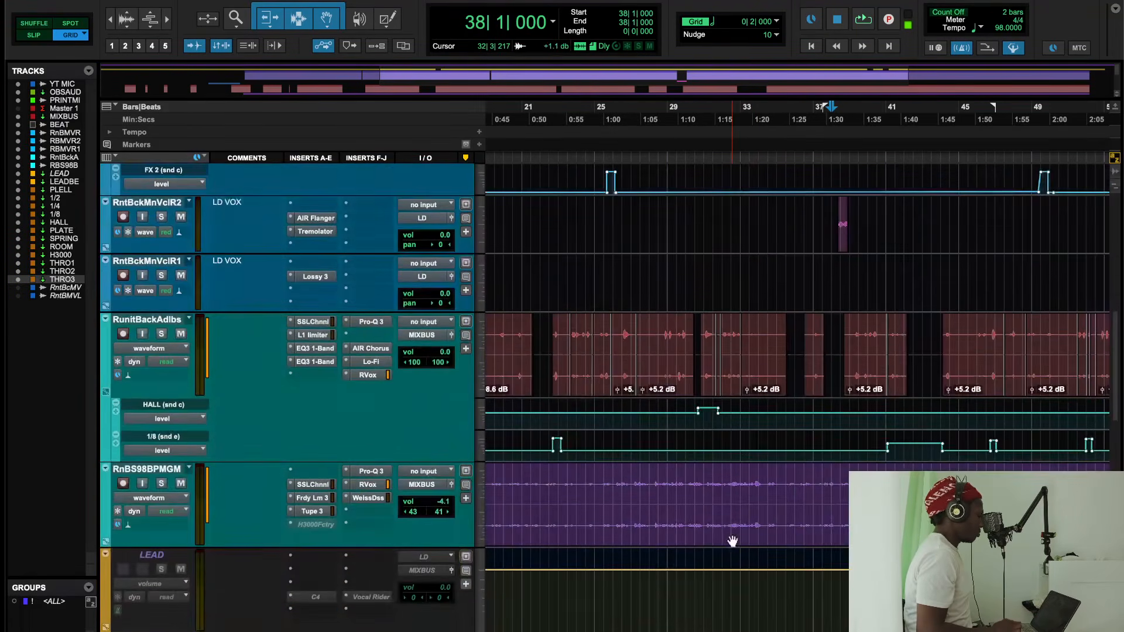
scroll(706, 381, "down", 3)
scroll(704, 417, "up", 1)
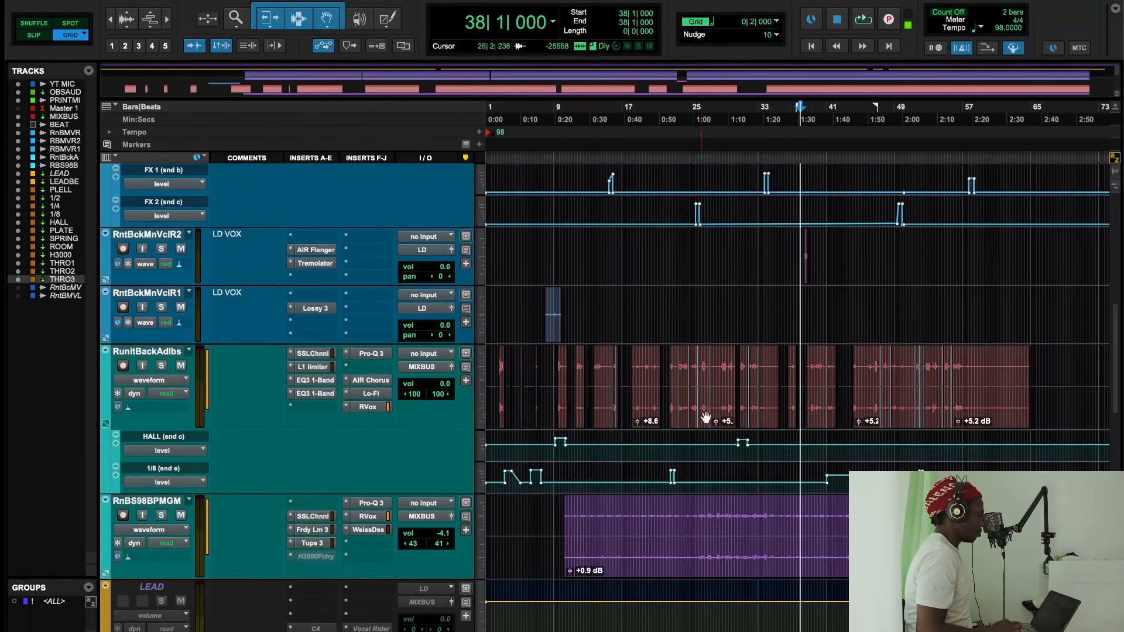
left_click(720, 418)
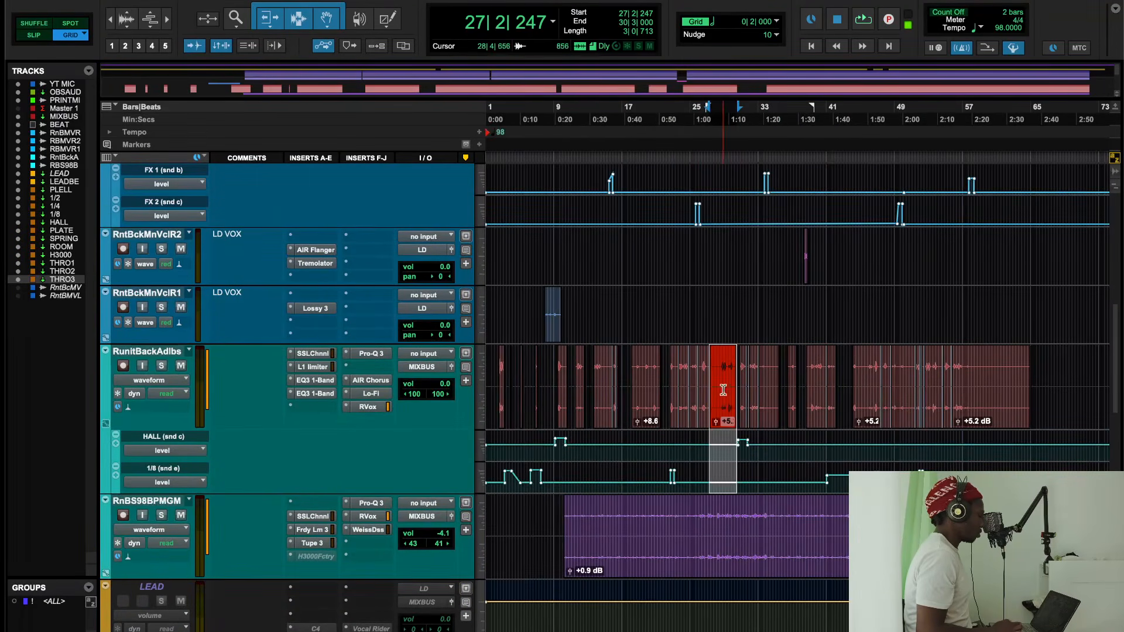
left_click_drag(721, 404, 730, 275)
key("Delete")
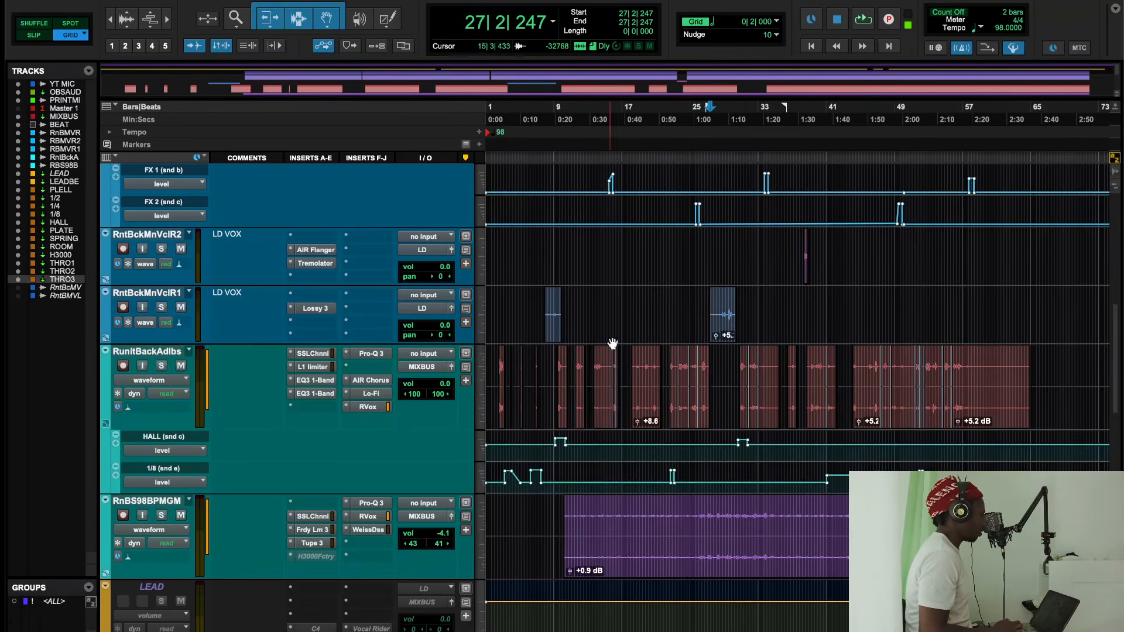
key("space")
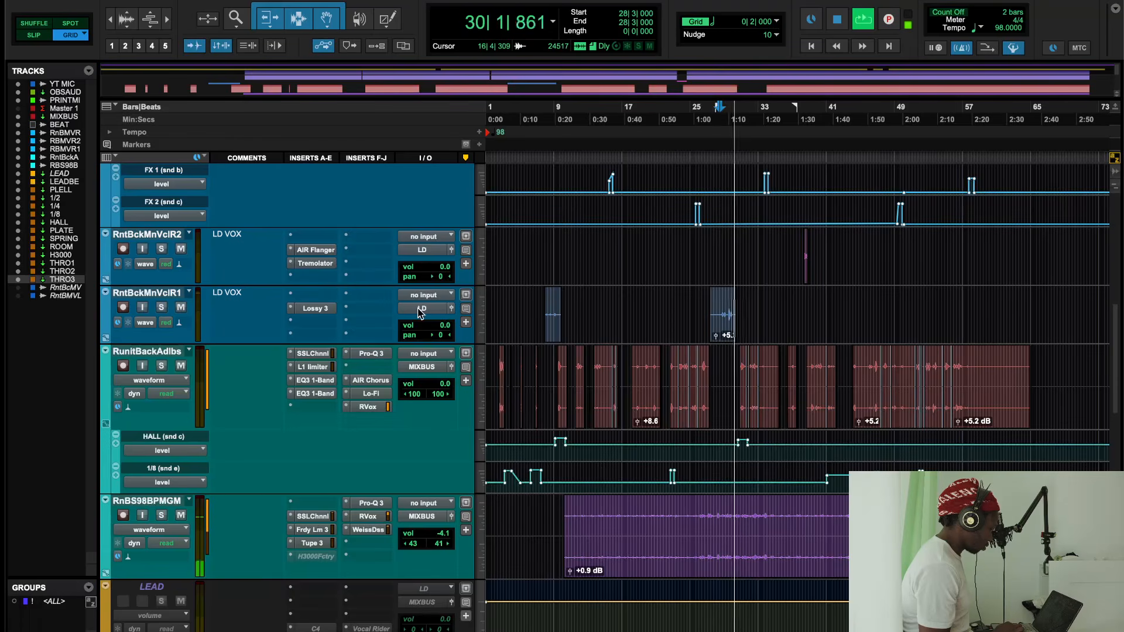
key("space")
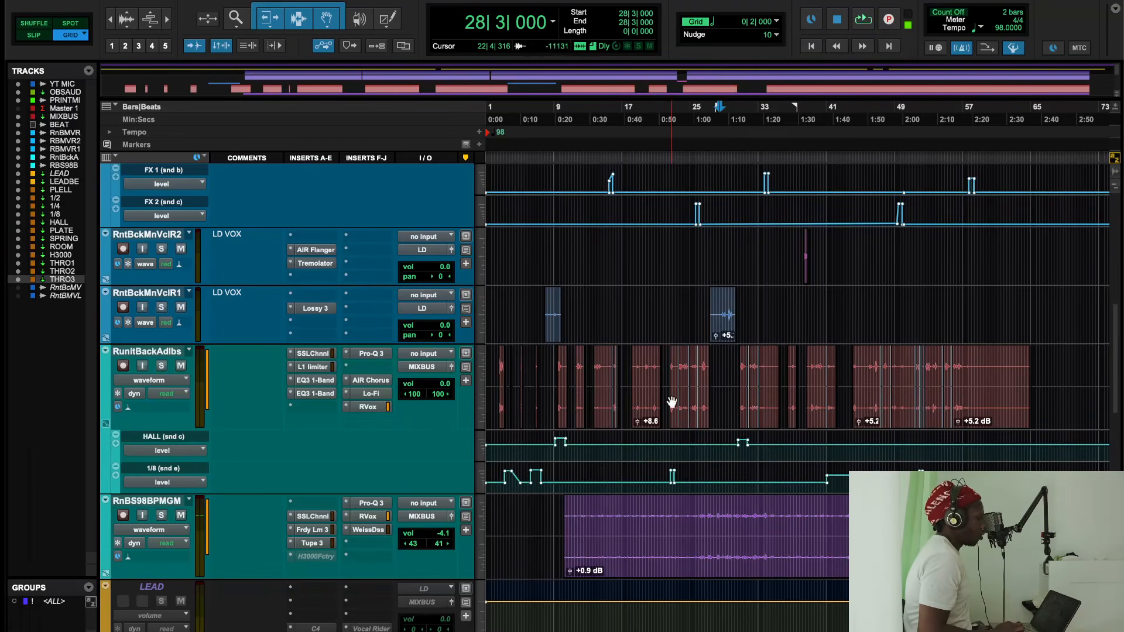
- Move the short RunitBackAdlbs clip near bar 22 onto the RntBckMnVclR1 track
left_click(675, 351)
left_click_drag(677, 307, 614, 243)
key("Delete")
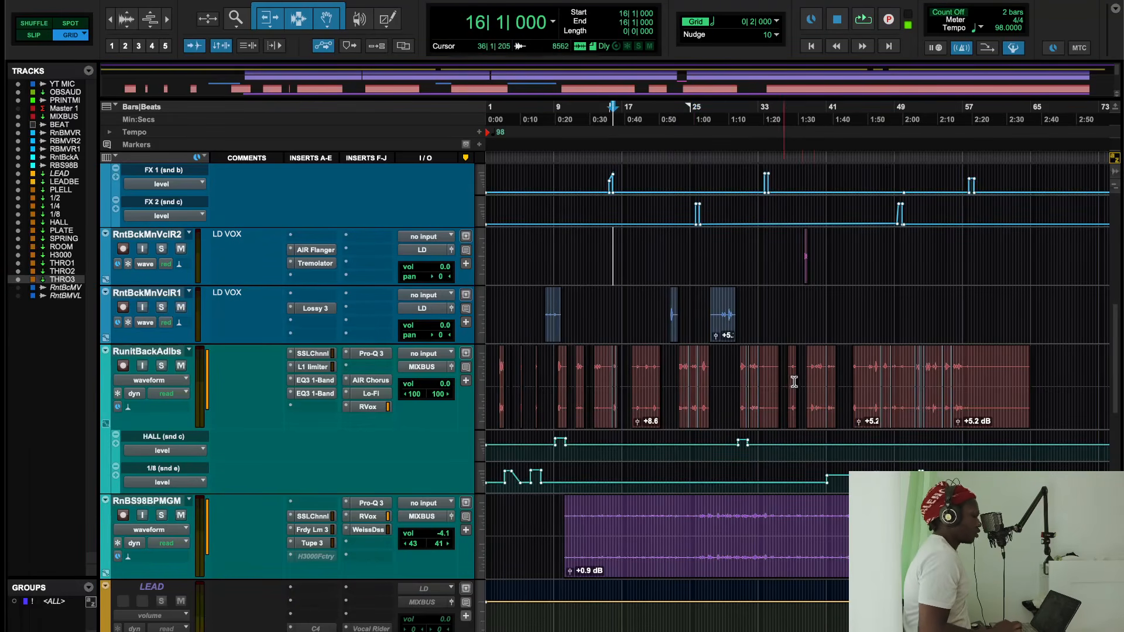
- Insert the AIR Flanger (mono) plug-in after Lossy 3 on the RntBckMnVclR1 track
left_click(315, 329)
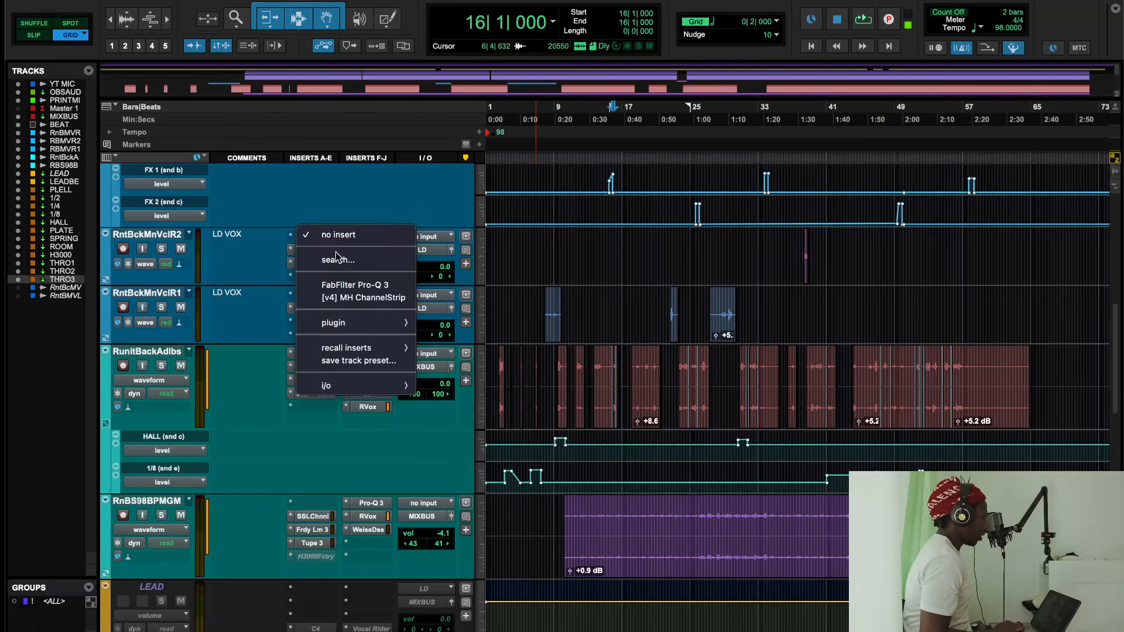
left_click(330, 258)
type("flan")
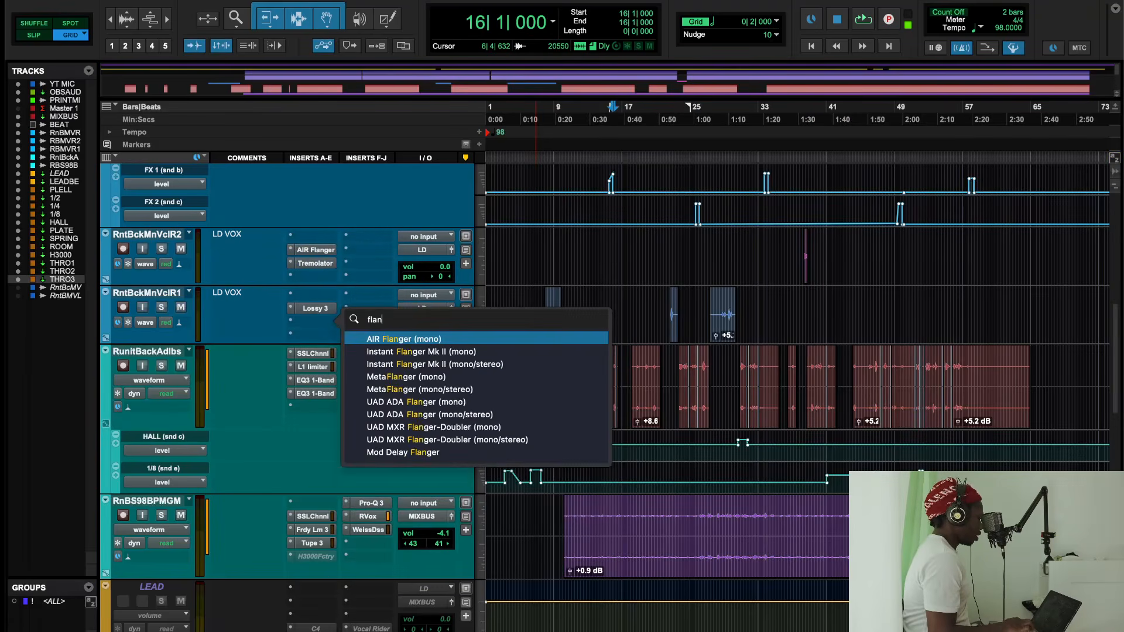
key("Return")
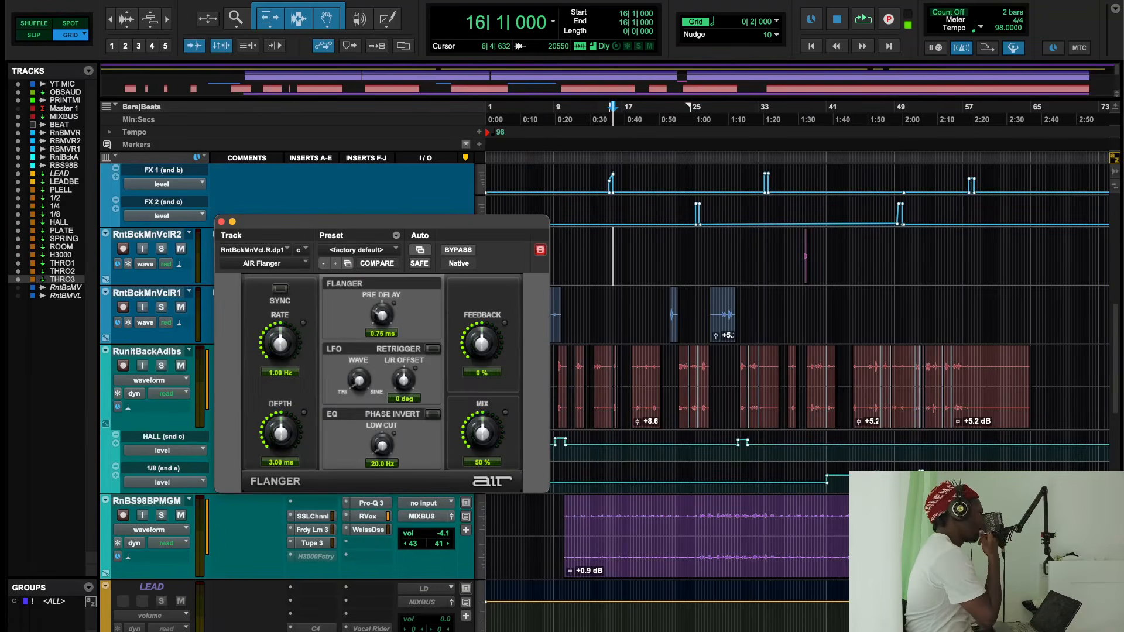